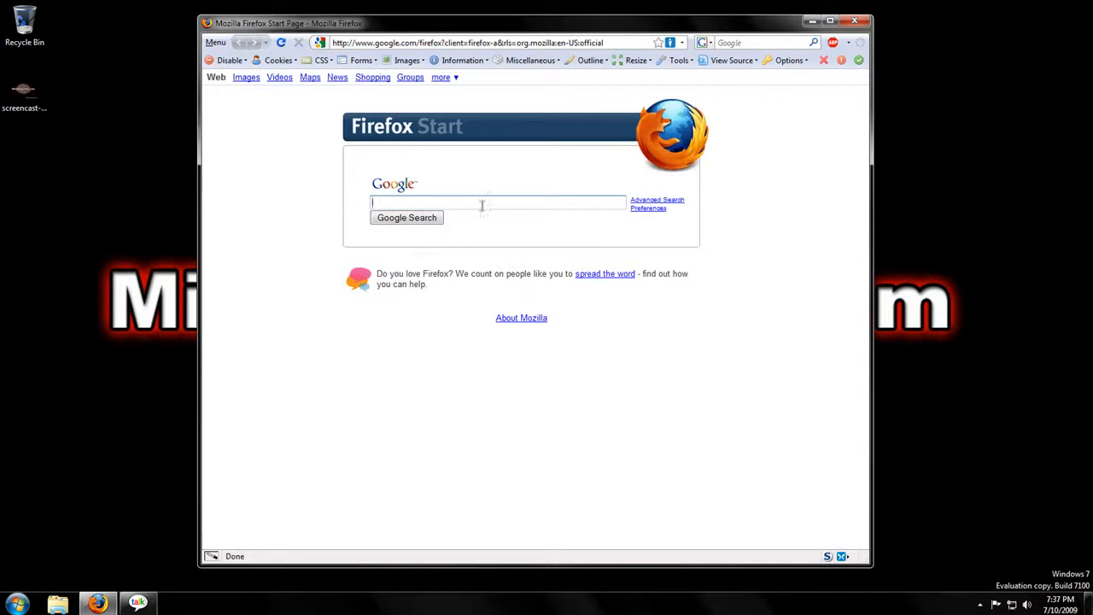
Search the web for "gimp" and open the stable-version installer page for GIMP for Windows.
text(gimp)
key(Return)
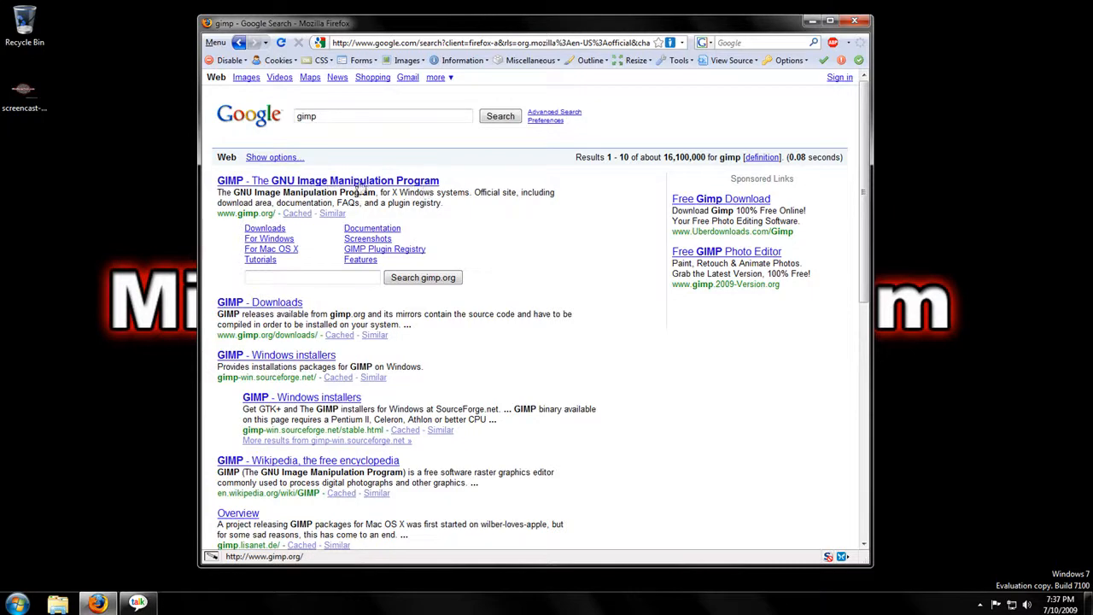
click(277, 241)
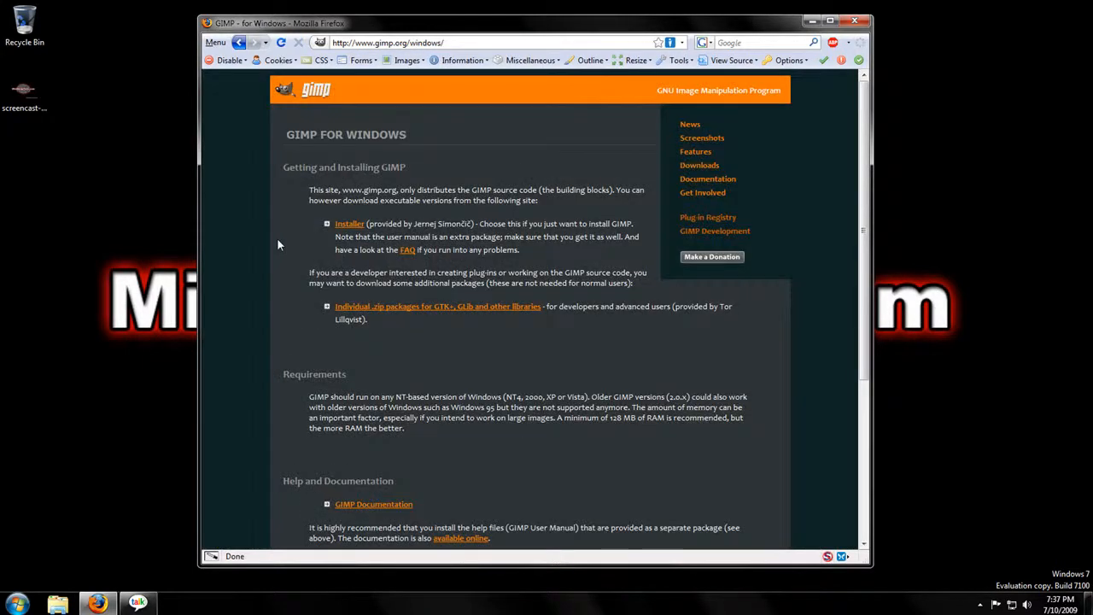
click(354, 227)
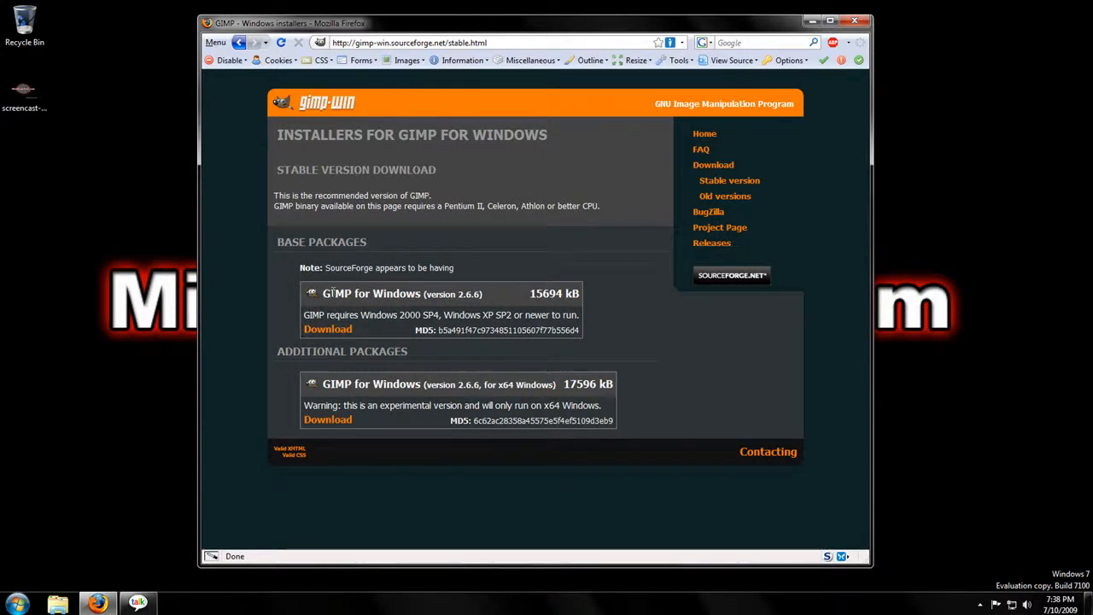
Download the GIMP 2.6.6 installer for x64 Windows through the direct link and save the file.
click(333, 421)
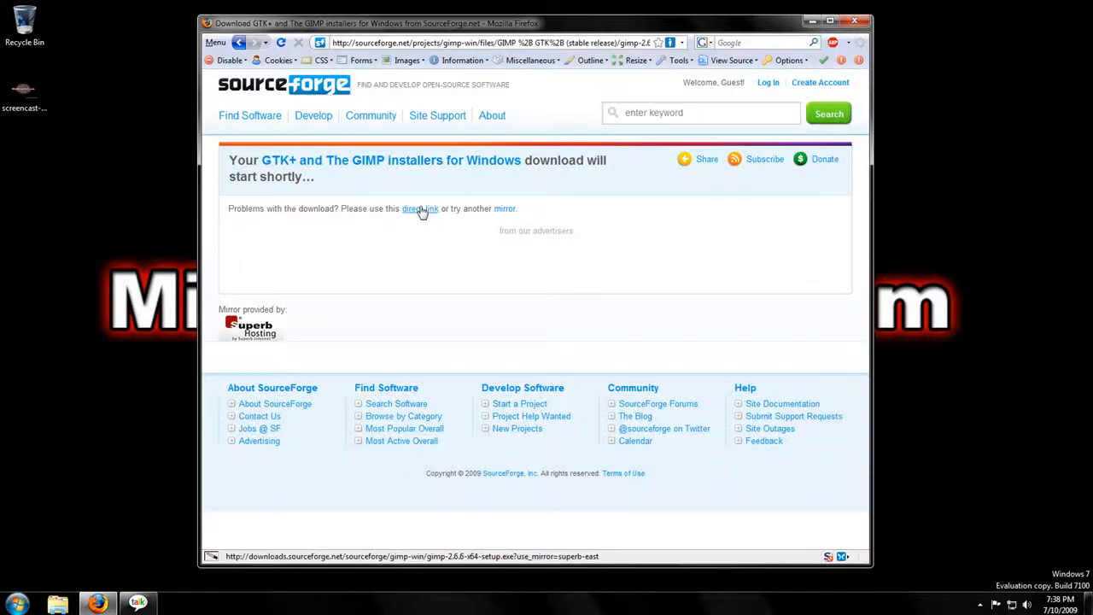
click(421, 209)
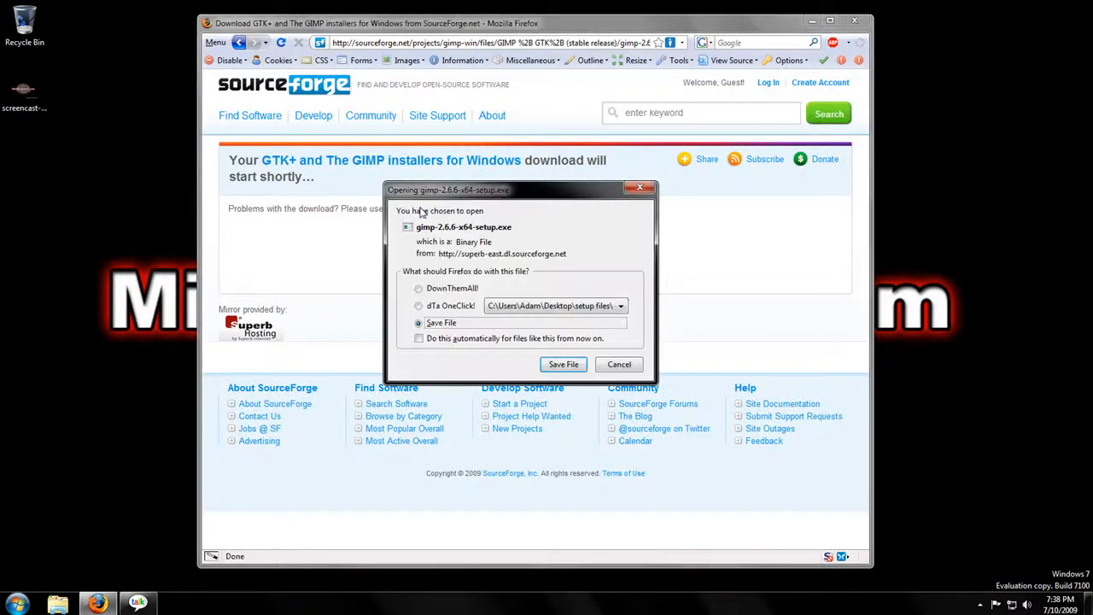
click(562, 363)
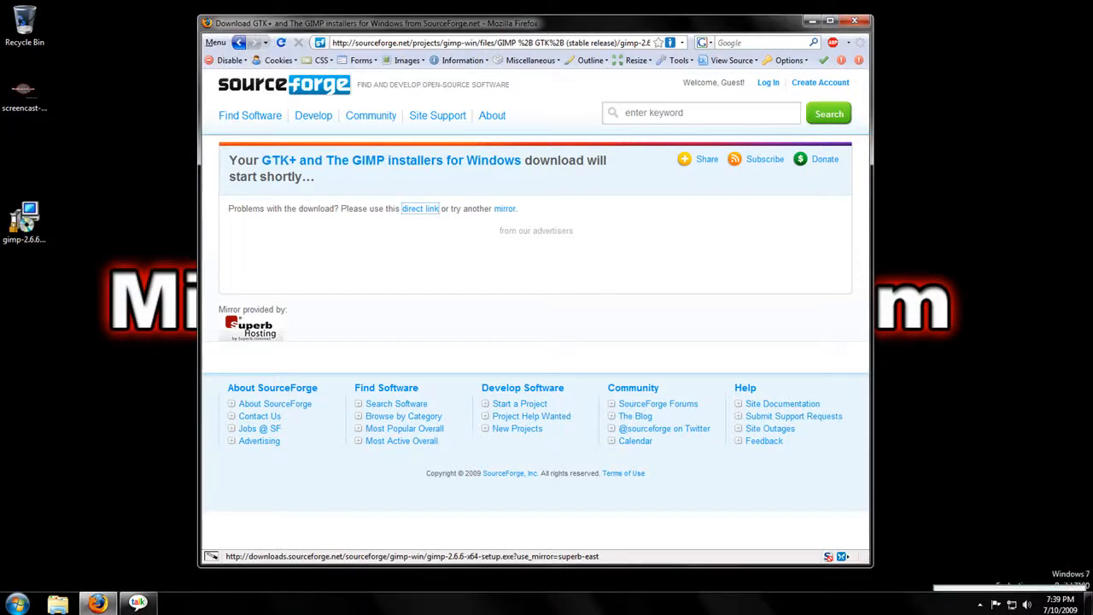
Close the browser, open gimp-2.6.6-x64-setup.exe on the desktop but cancel running it, and delete the installer.
click(855, 23)
click(31, 220)
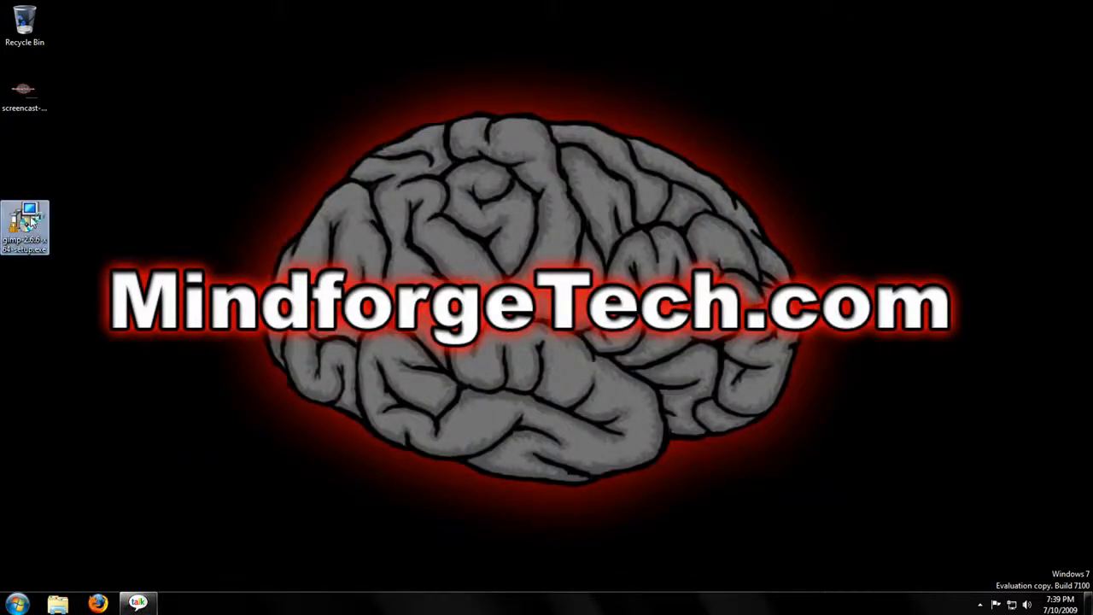
double_click(31, 220)
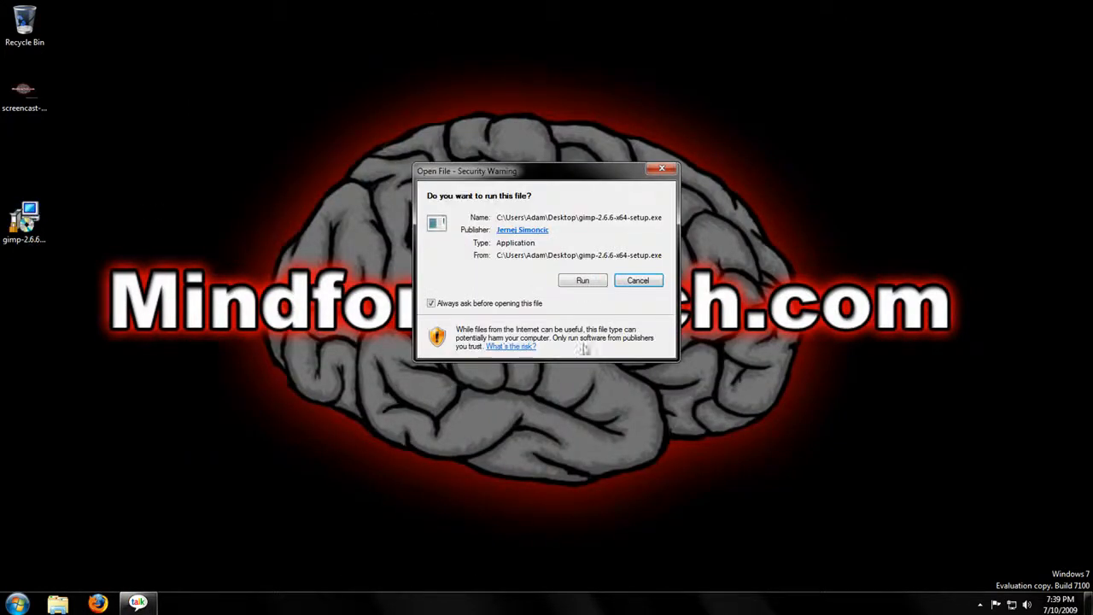
click(638, 281)
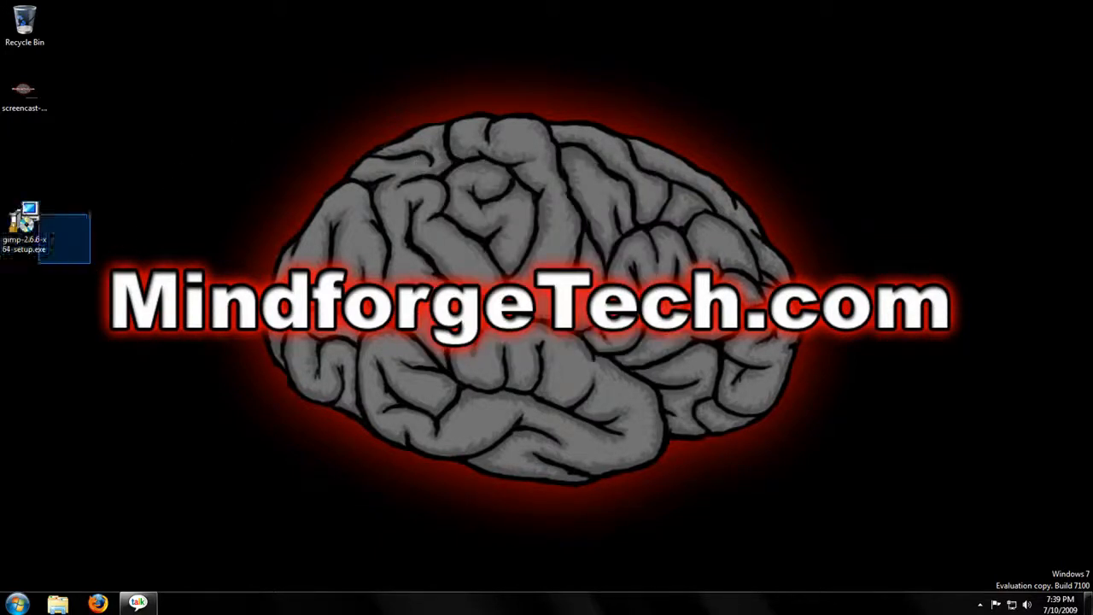
key(Delete)
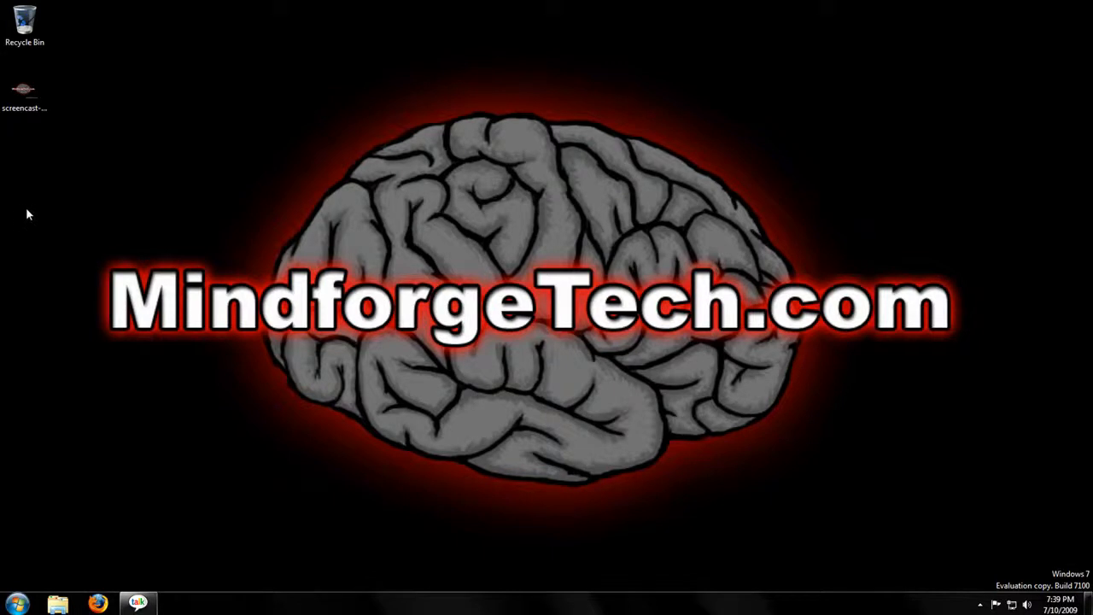
Launch GIMP 2 x64 and place its Toolbox and main window side by side on the desktop.
key(alt+space)
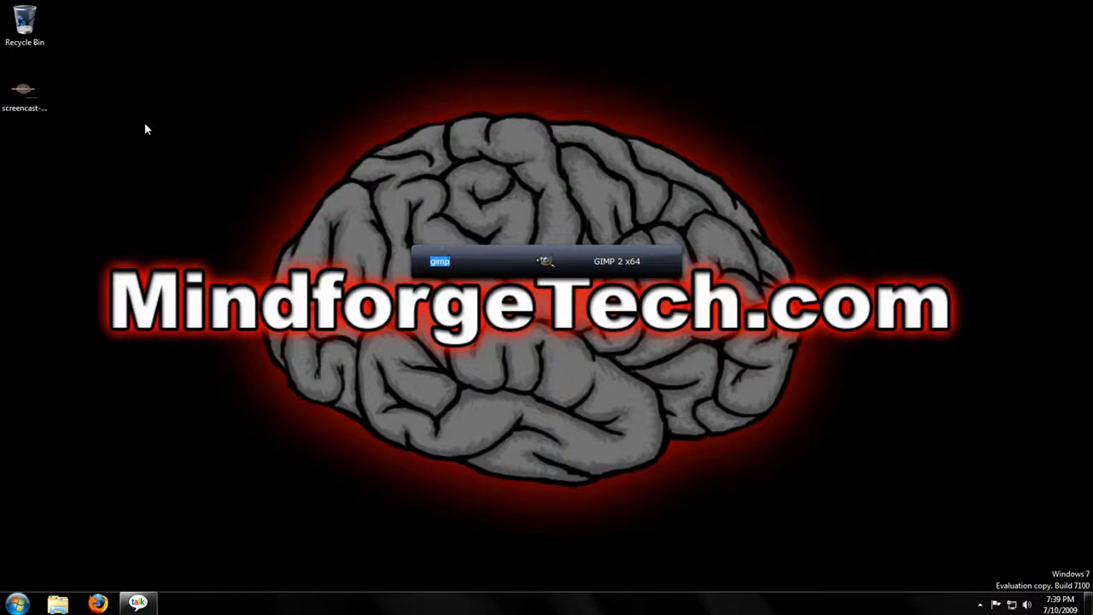
key(Return)
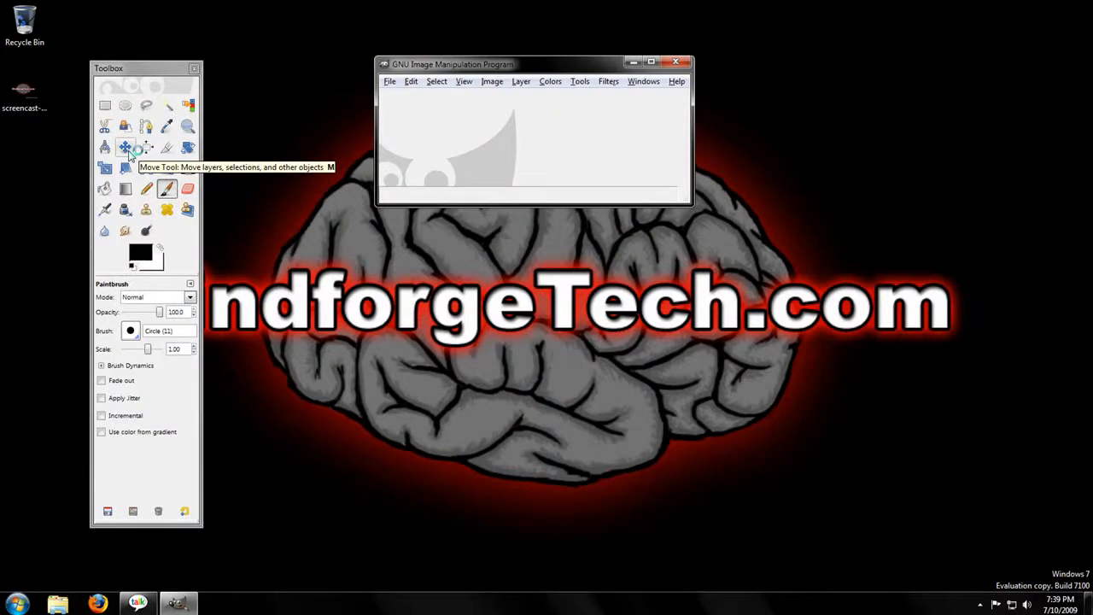
drag(424, 70, 371, 69)
drag(147, 75, 177, 76)
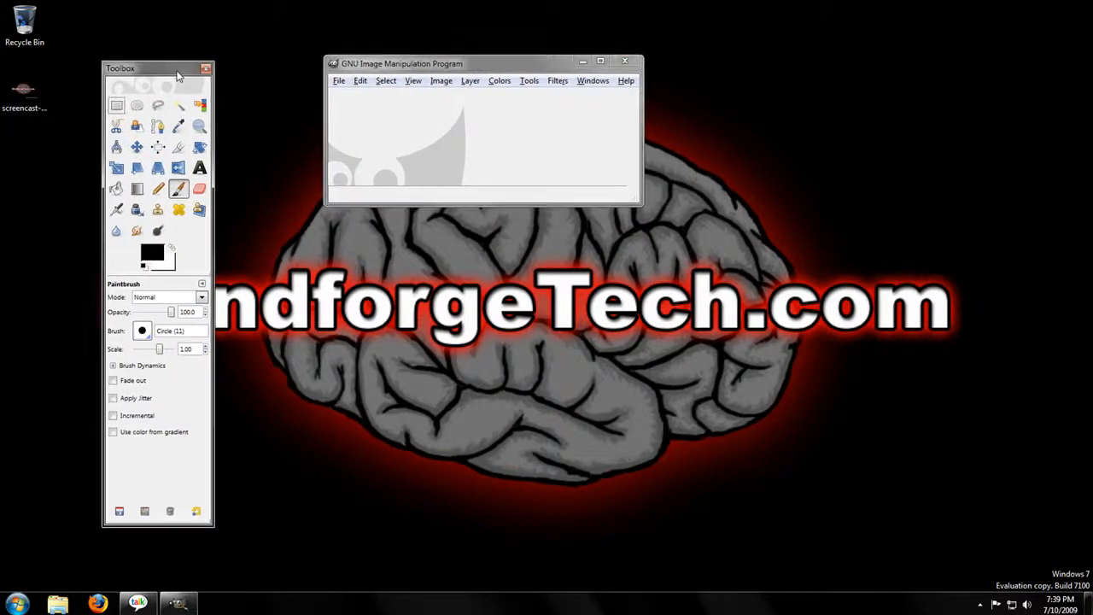
click(370, 69)
drag(371, 68, 316, 76)
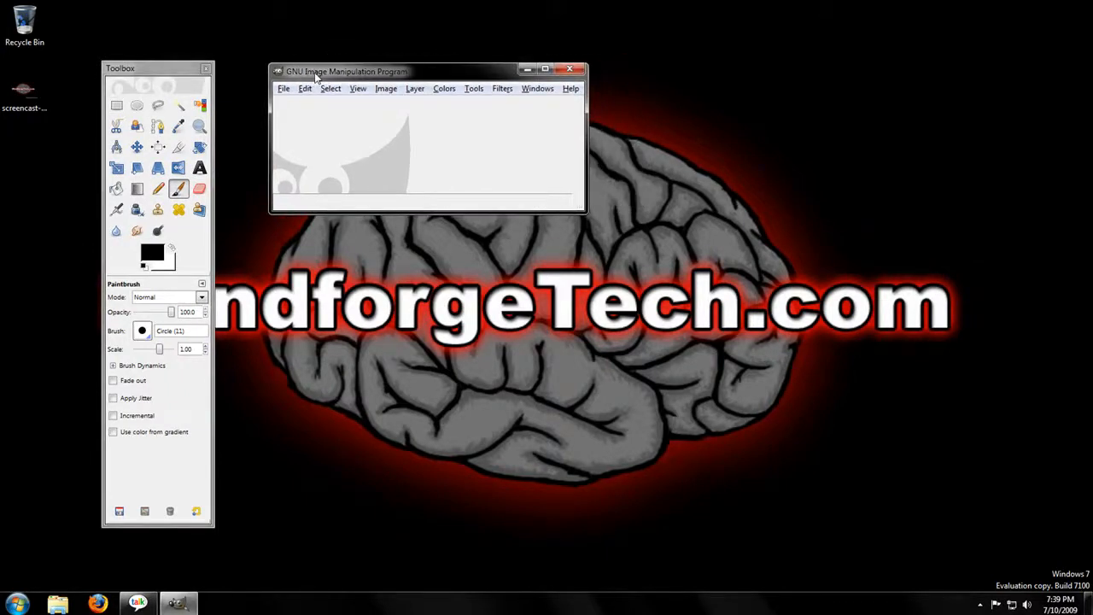
drag(329, 75, 417, 68)
drag(186, 70, 225, 75)
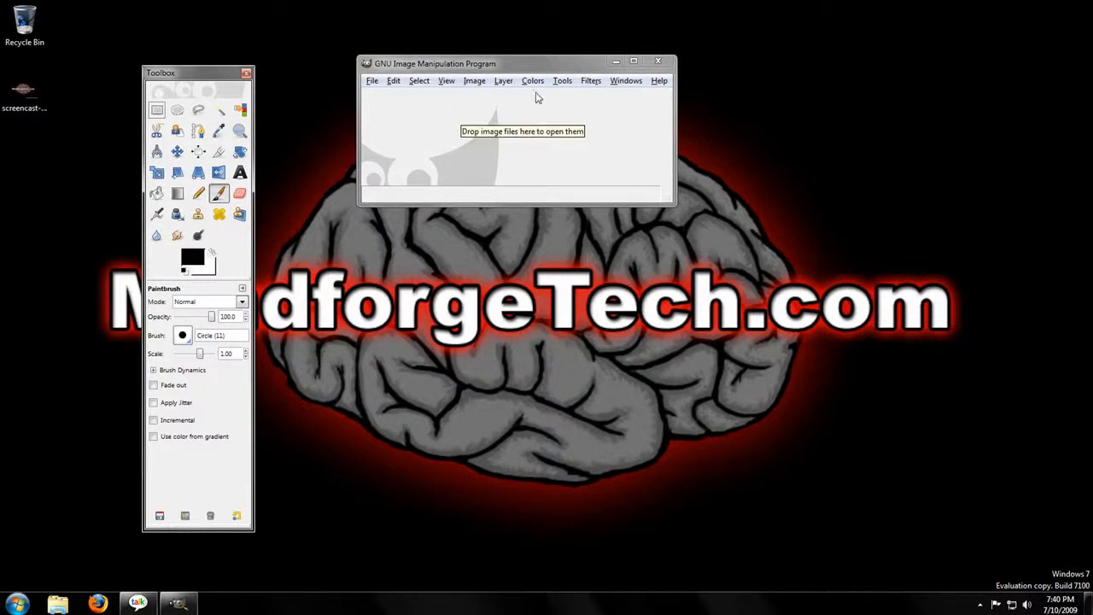
drag(472, 67, 463, 82)
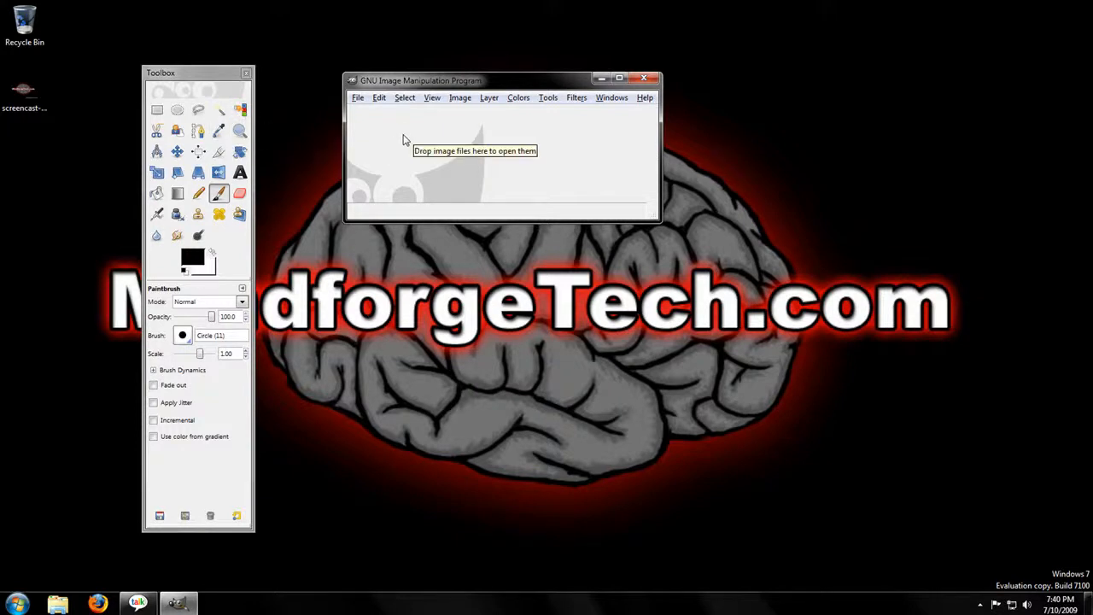
Open the dockable Layers dialog and place it to the right of the main GIMP window.
click(614, 100)
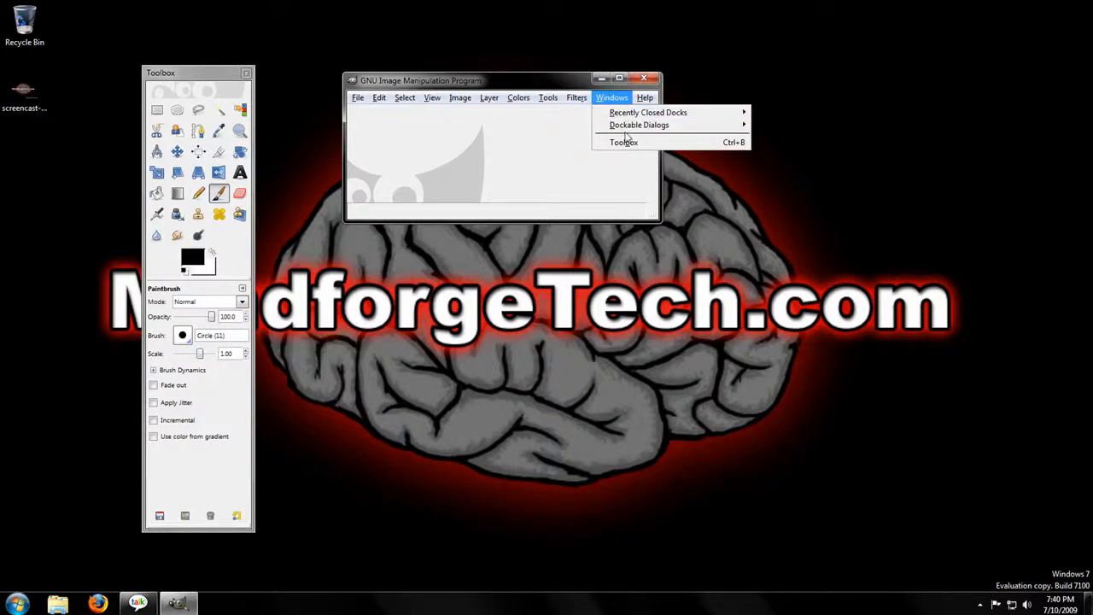
mouse_move(630, 114)
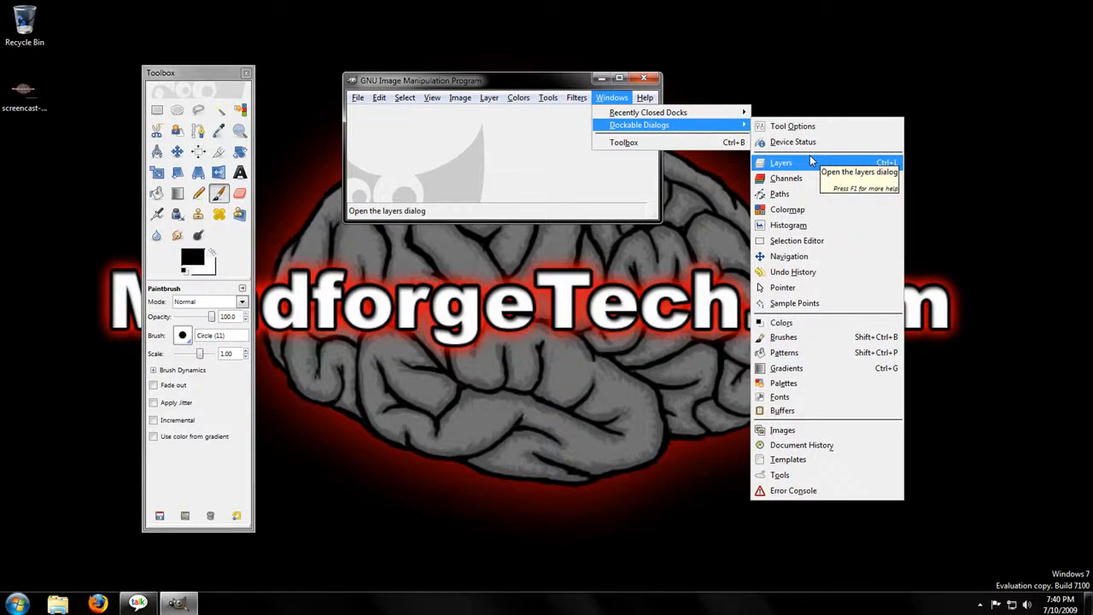
mouse_move(518, 98)
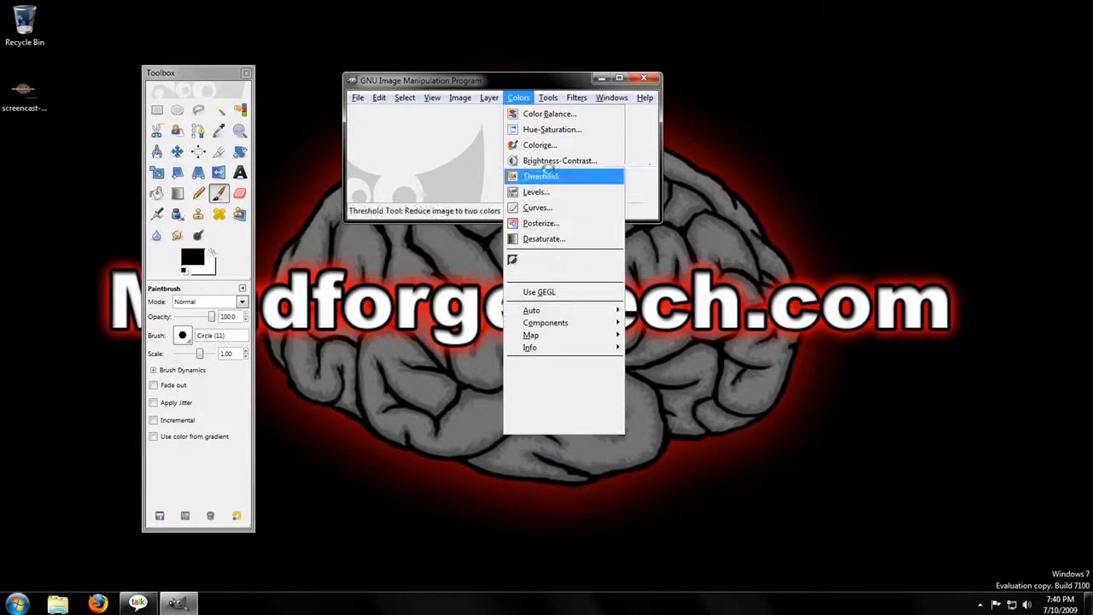
mouse_move(612, 98)
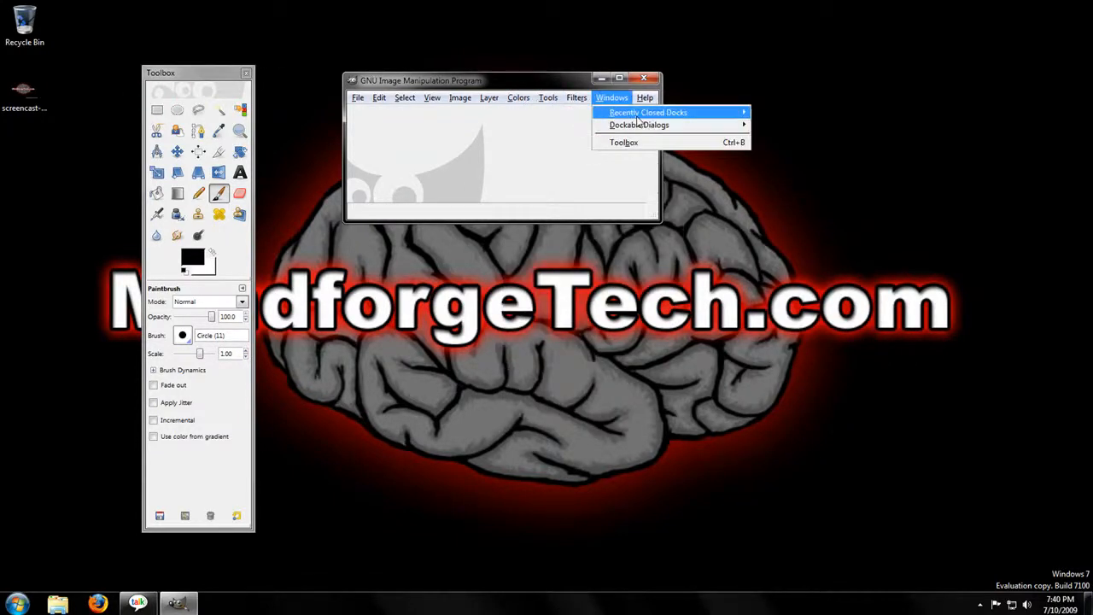
mouse_move(689, 128)
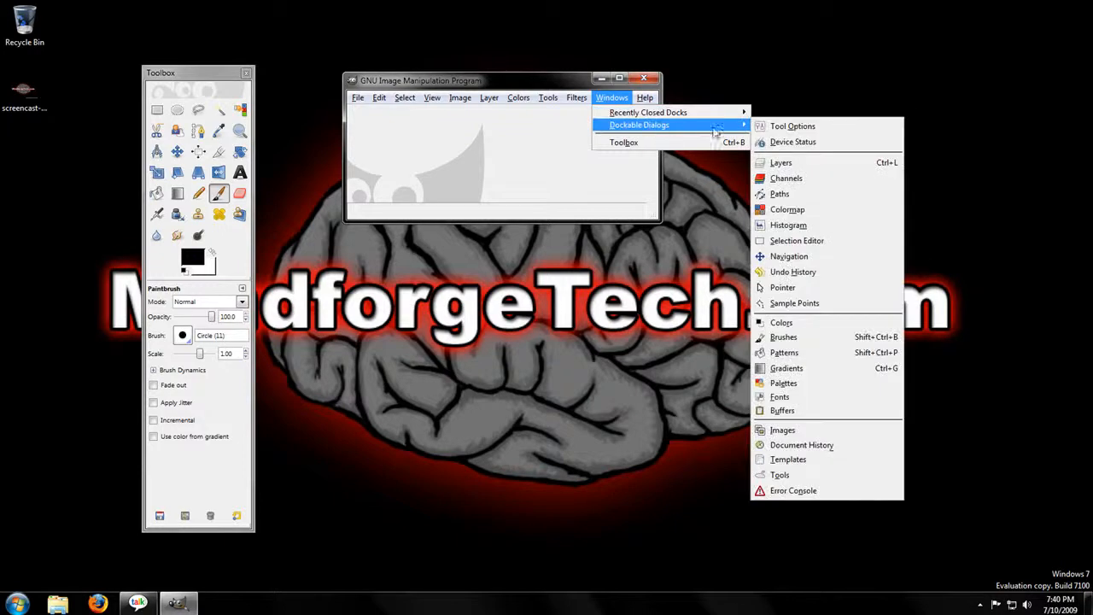
click(801, 163)
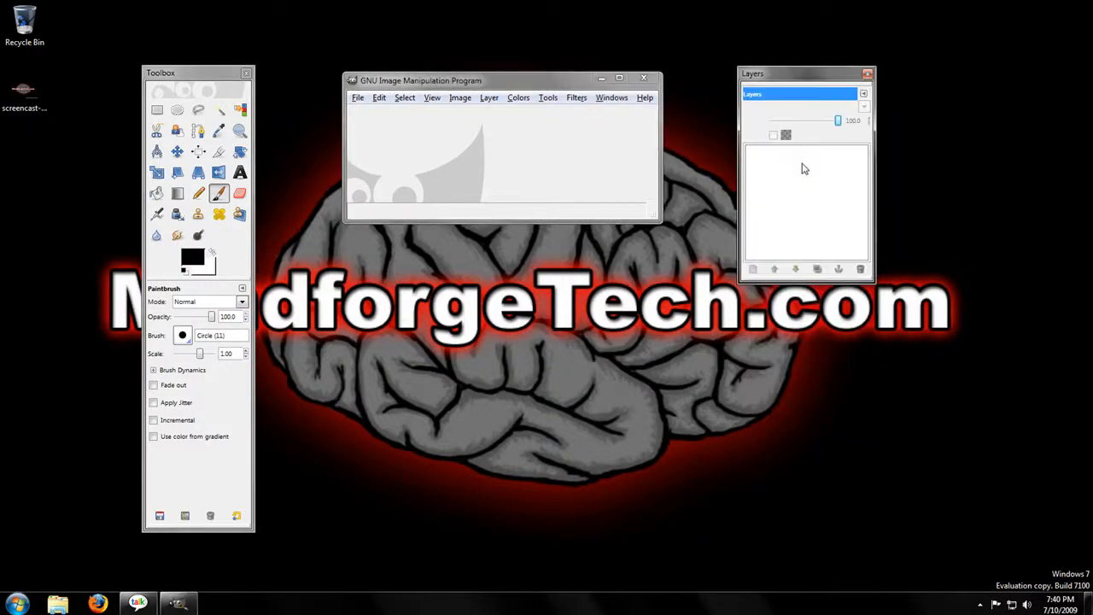
drag(769, 77, 792, 8)
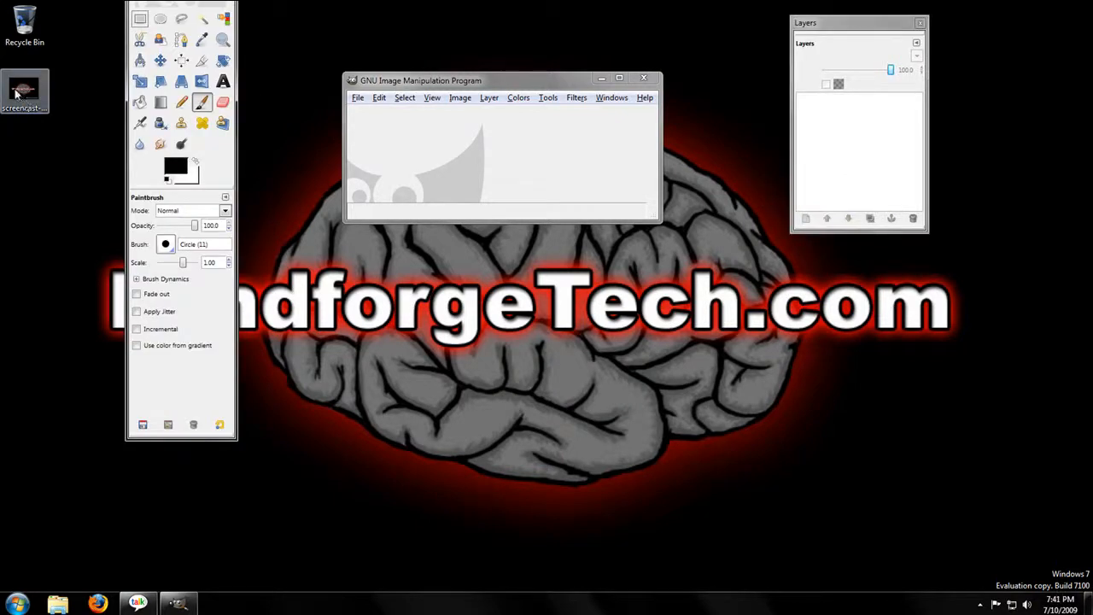
Open screencast-background.jpg from the desktop in GIMP and arrange the image window between the Toolbox and the Layers dialog.
click(358, 99)
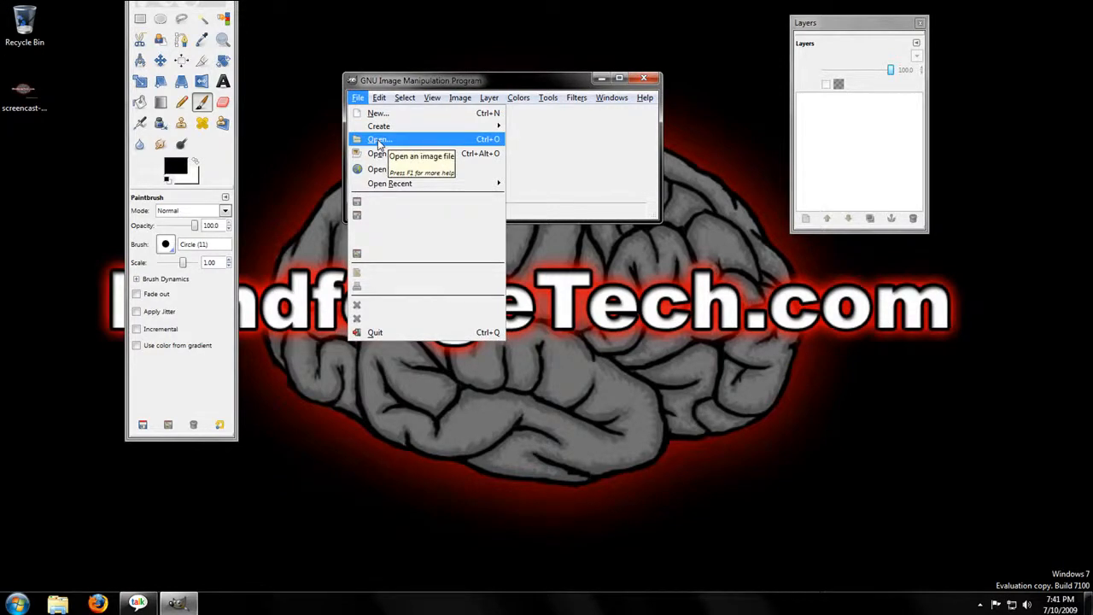
click(23, 96)
drag(23, 97, 218, 180)
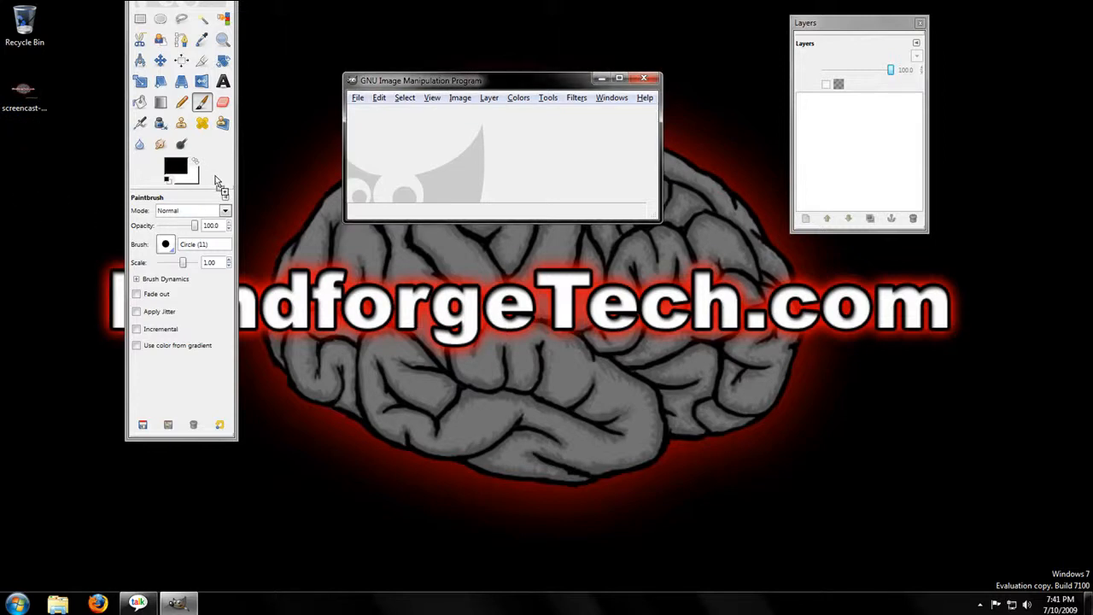
drag(495, 84, 415, 0)
drag(928, 27, 937, 30)
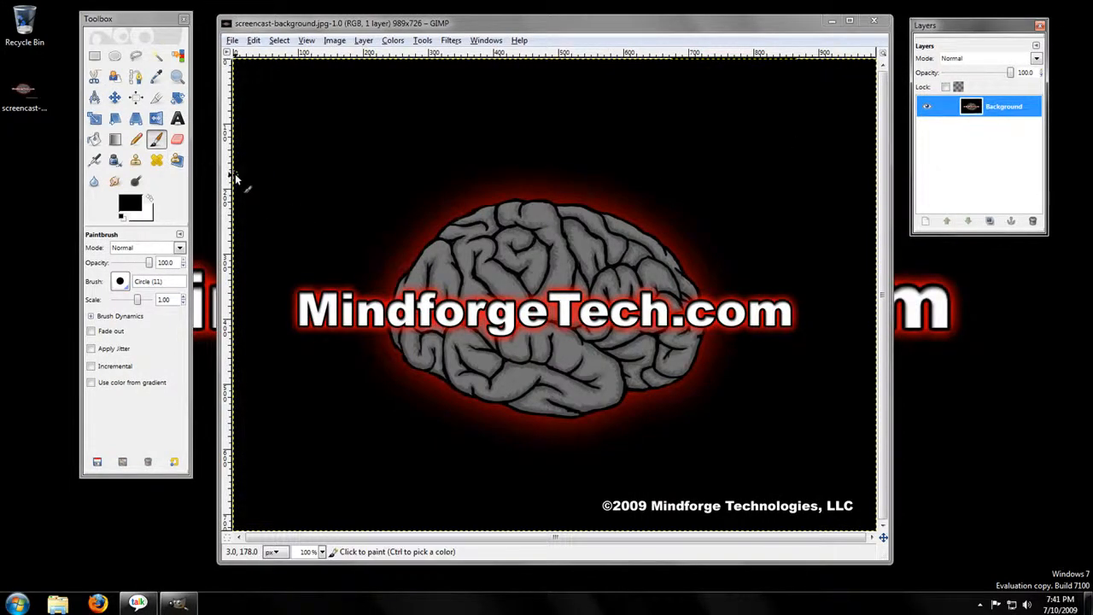
Draw a rectangular selection about 199 × 156 px above the brain and replace it with an elliptical one about 137 × 110 px.
click(95, 56)
drag(275, 119, 404, 220)
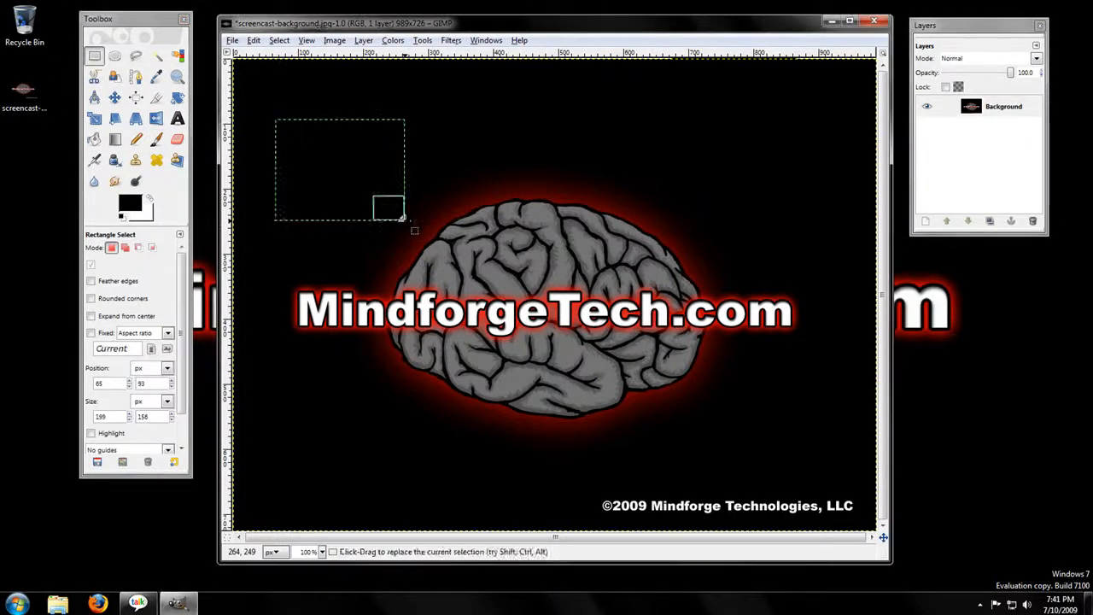
click(114, 55)
drag(366, 116, 453, 185)
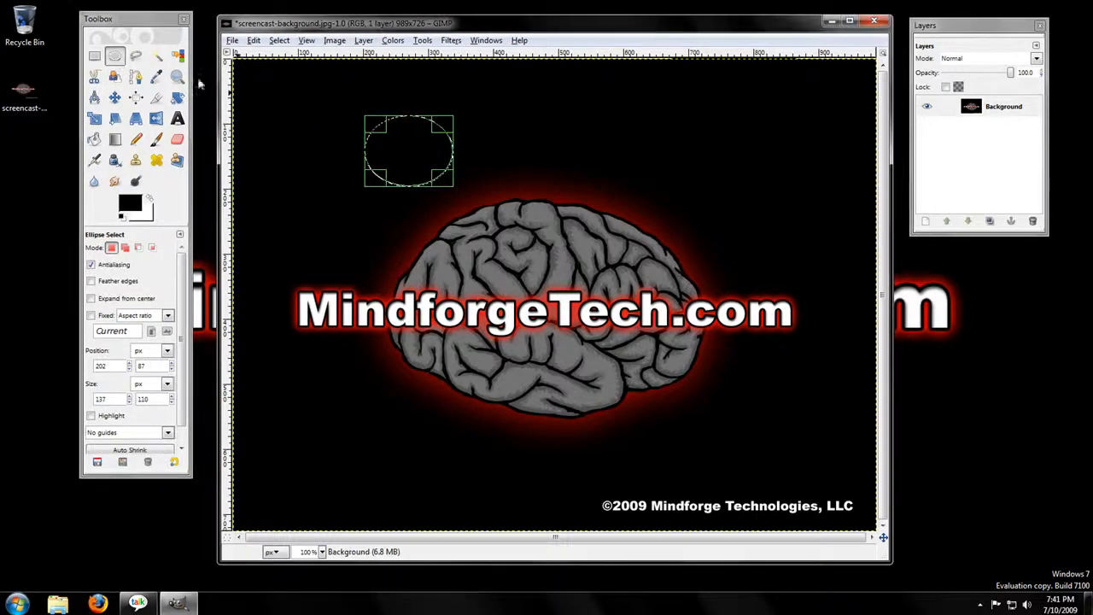
Draw an irregular Free Select outline running from the top of the brain into the black area above it.
click(137, 56)
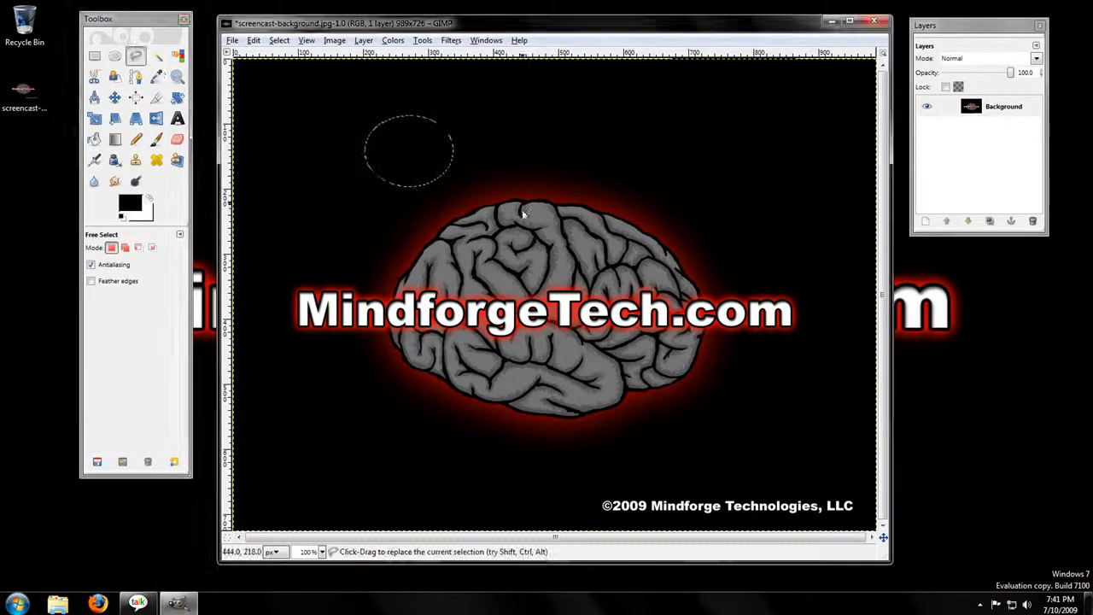
mouse_move(592, 215)
mouse_down()
mouse_move(545, 174)
mouse_move(510, 133)
mouse_up()
double_click(337, 223)
Fuzzy-select the black background at threshold 15, and select it again with the threshold raised to about 87.
click(156, 56)
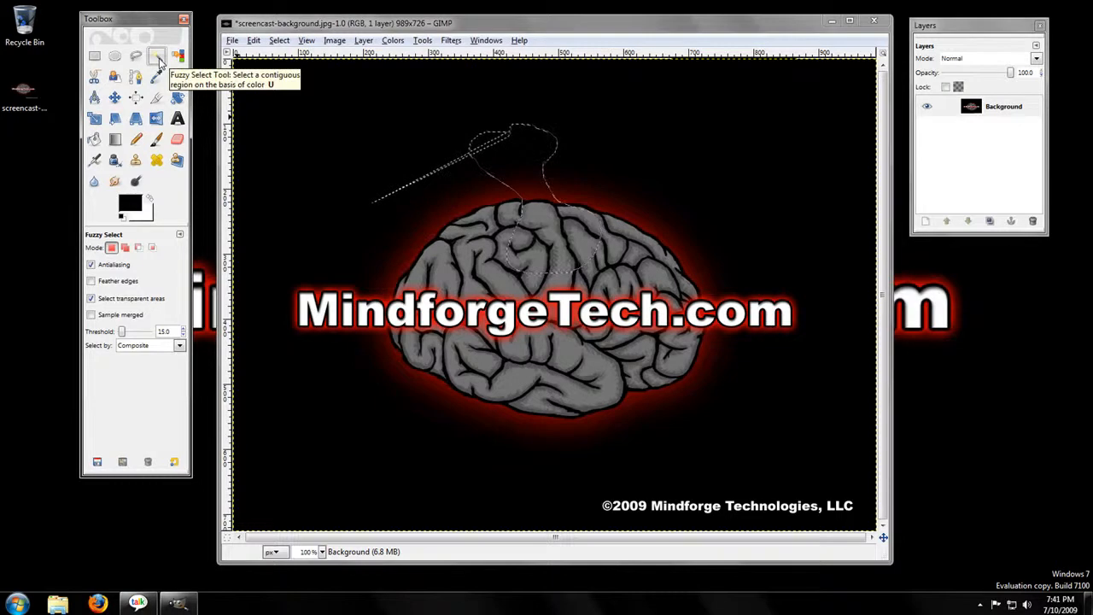
click(322, 223)
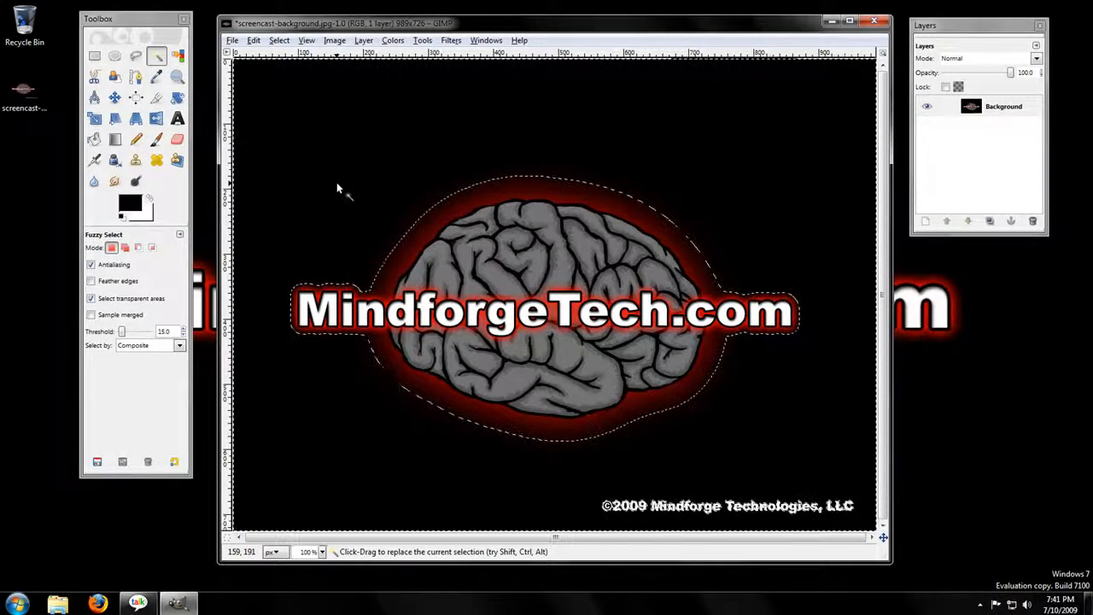
click(124, 336)
drag(123, 335, 131, 334)
click(325, 193)
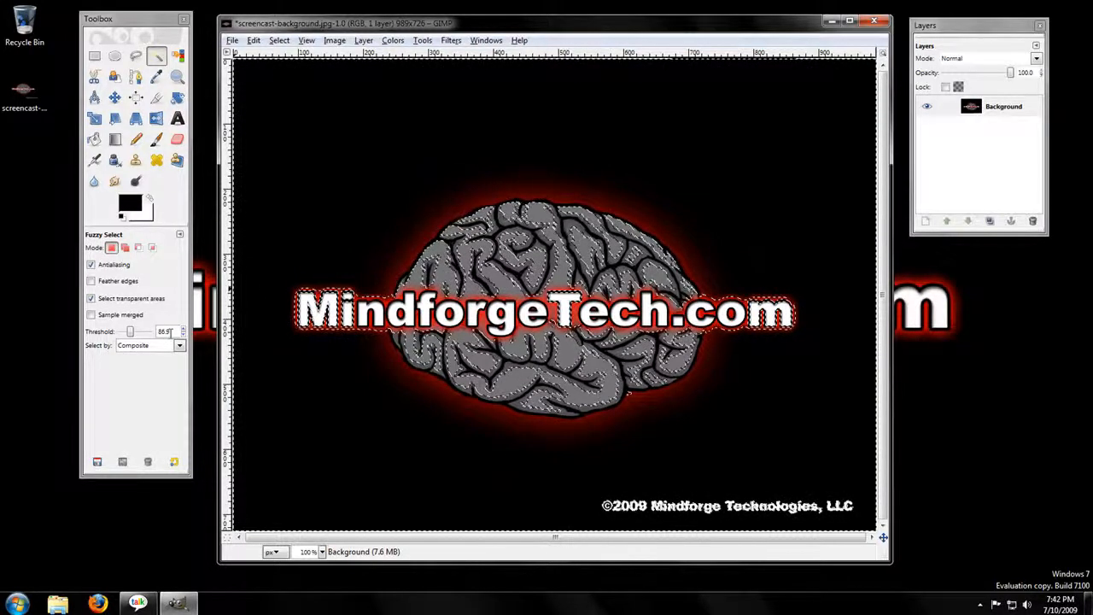
Reselect the black background with Fuzzy Select at threshold 255 and again at threshold 0.
drag(130, 333, 167, 339)
click(317, 162)
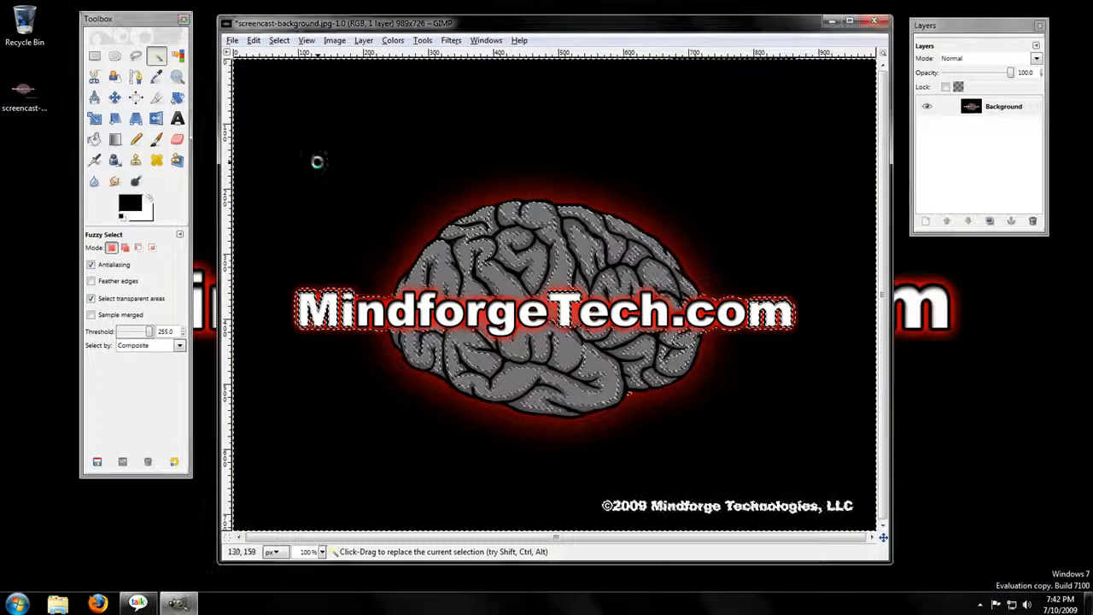
drag(149, 333, 104, 338)
click(333, 205)
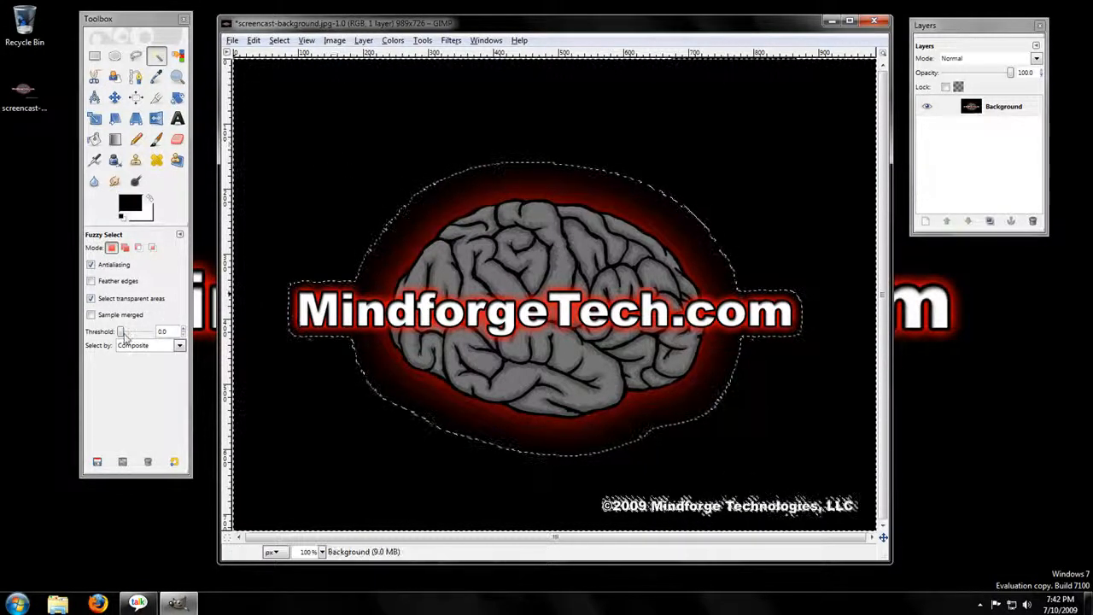
Switch to the Select by Color tool.
click(178, 57)
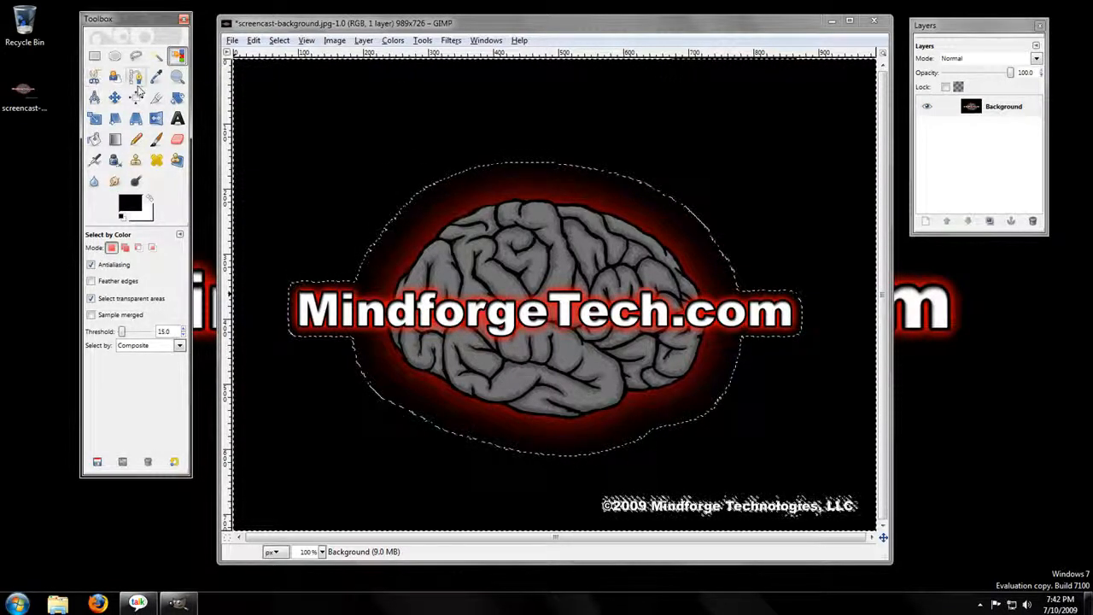
Zoom in on the upper part of the brain to 300% with the Zoom tool, and zoom back out to 100%.
click(177, 76)
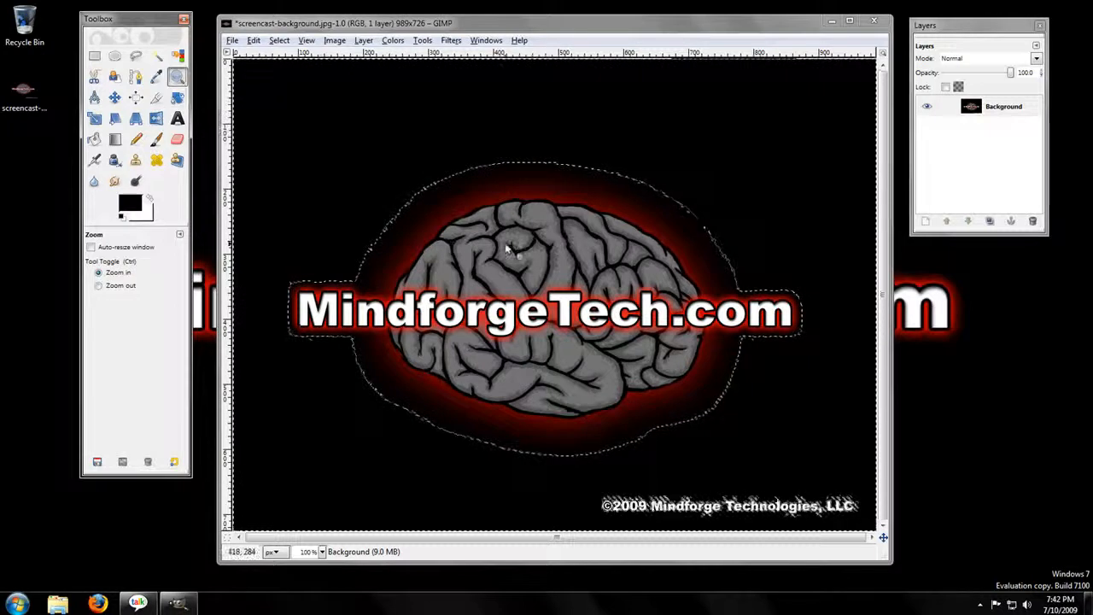
click(506, 245)
click(506, 245)
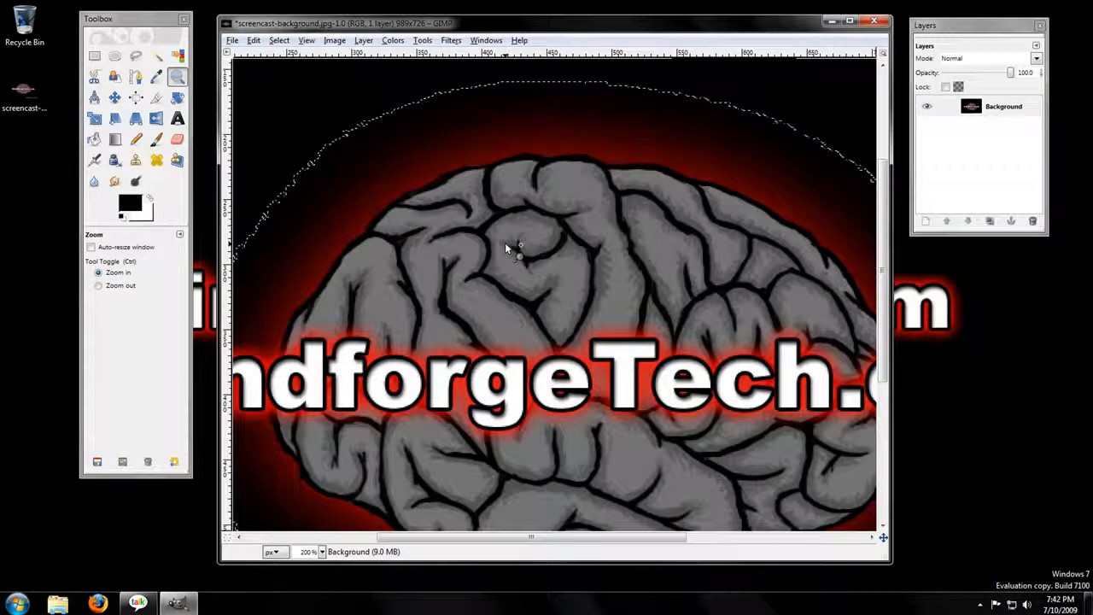
click(506, 245)
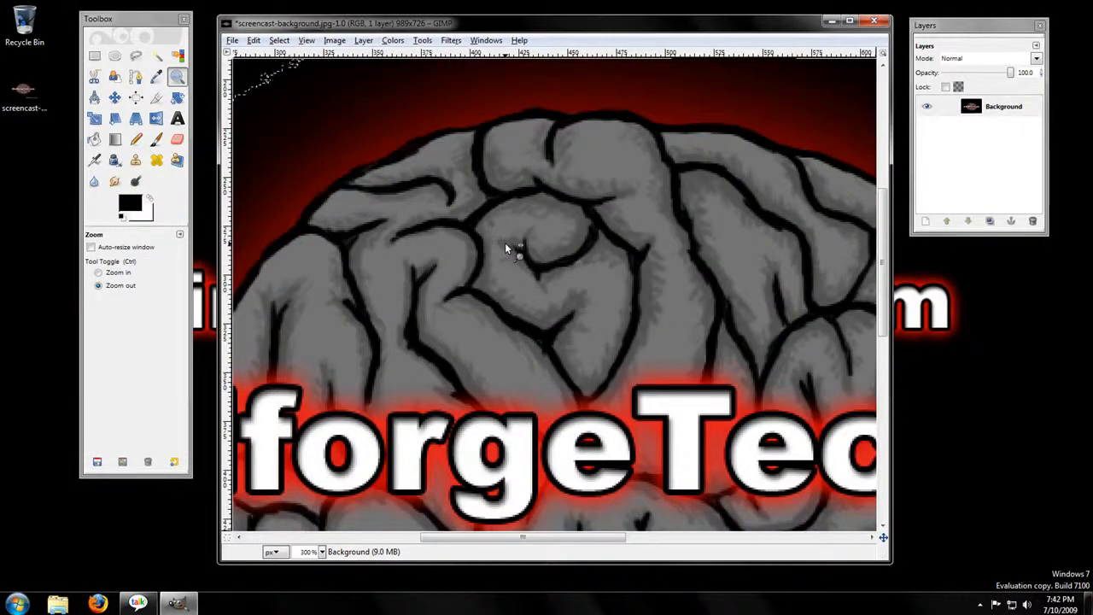
click(505, 248)
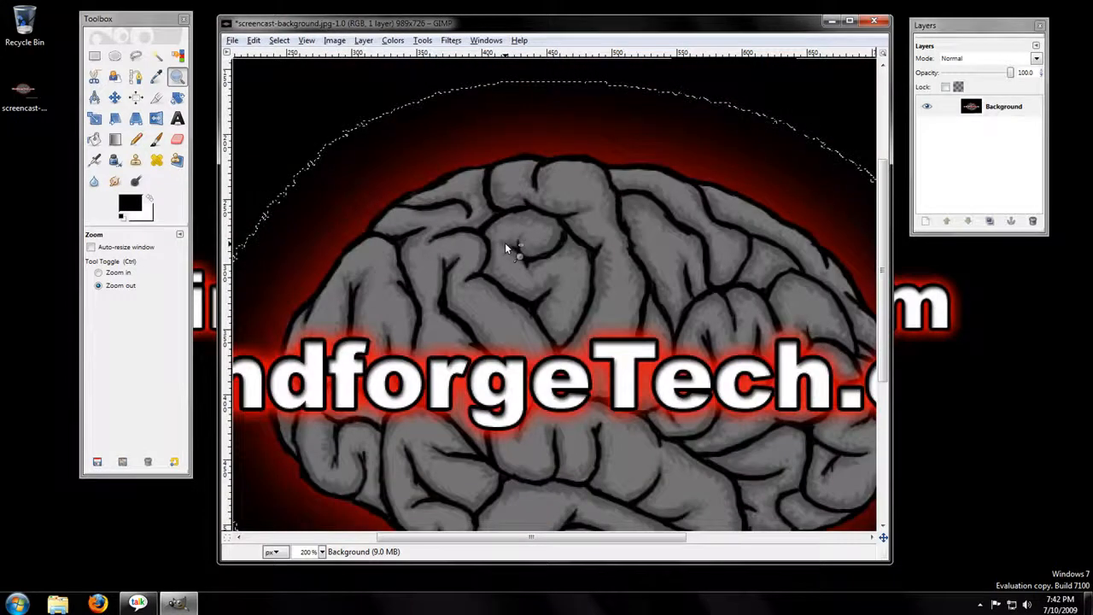
click(505, 248)
ctrl+click(505, 247)
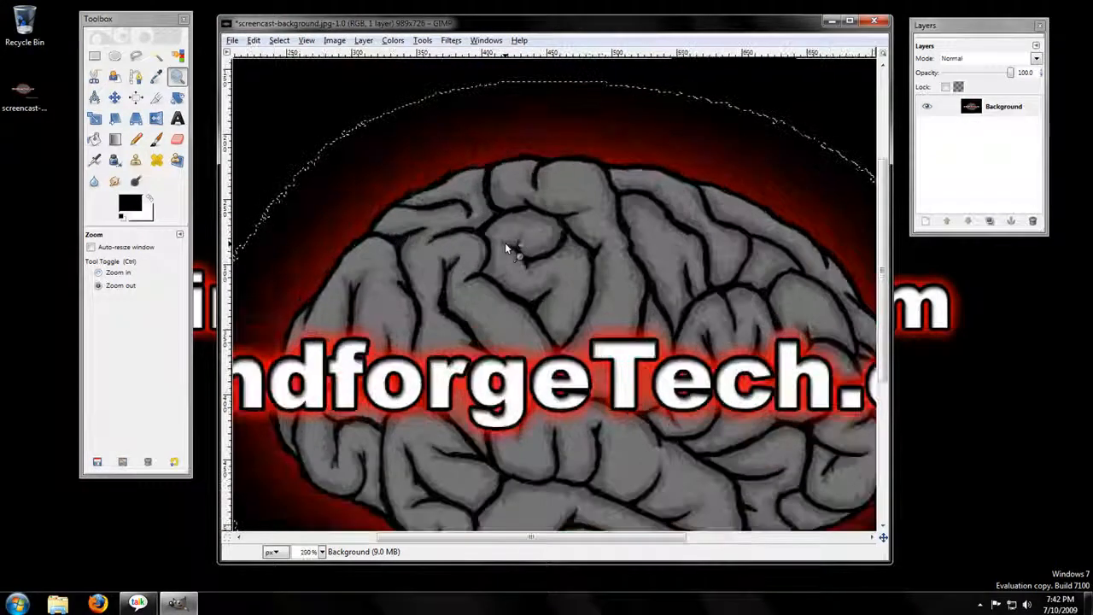
ctrl+click(505, 246)
ctrl+click(505, 246)
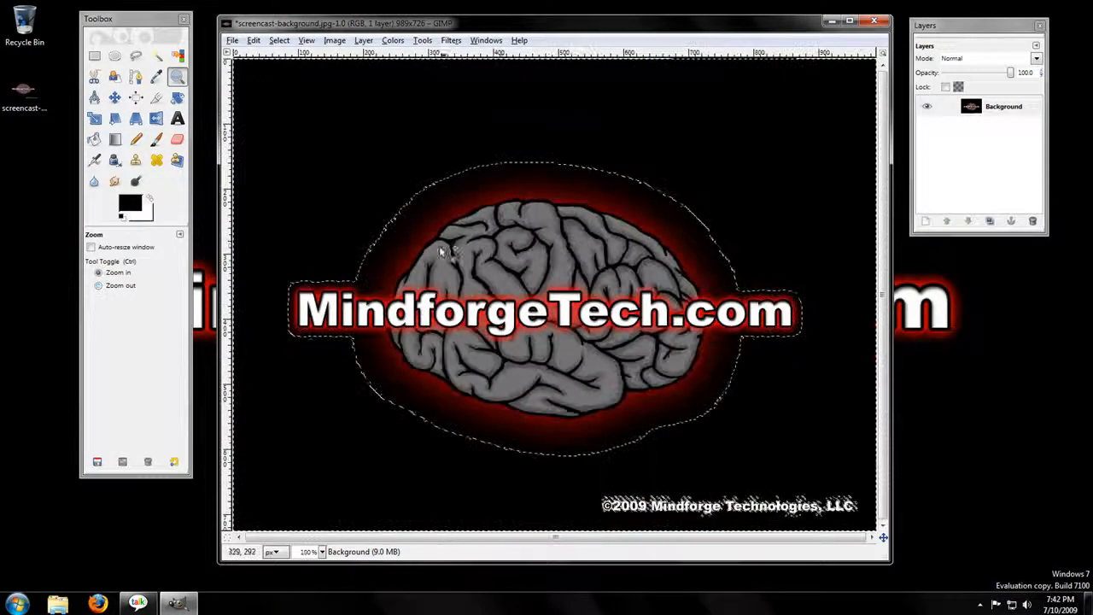
Rotate the selected background by about 55.30 degrees around the image centre, and undo the rotation.
click(177, 97)
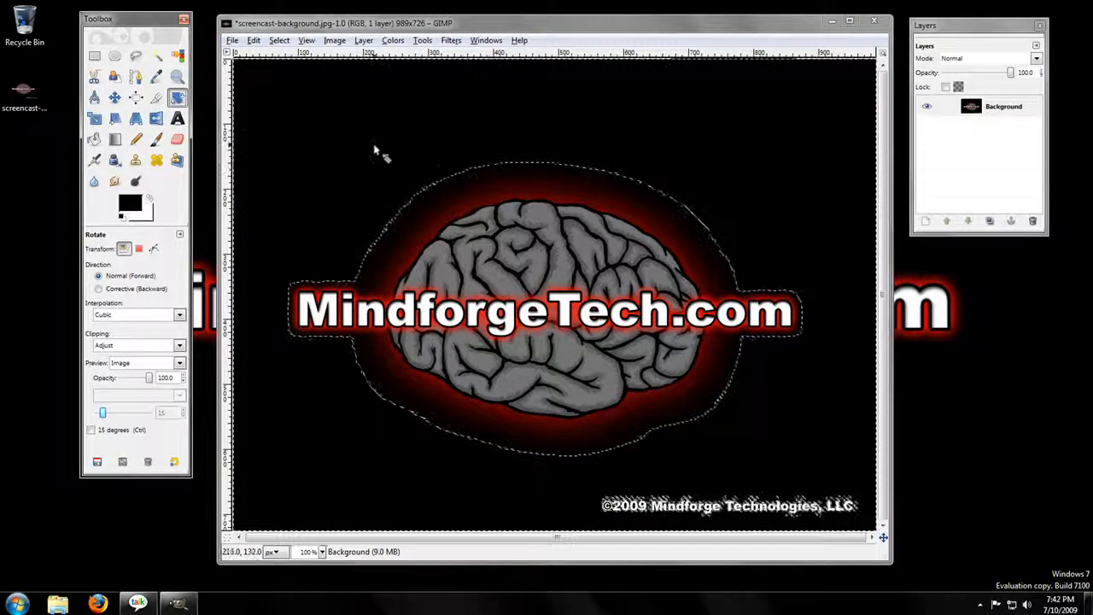
drag(334, 163, 417, 198)
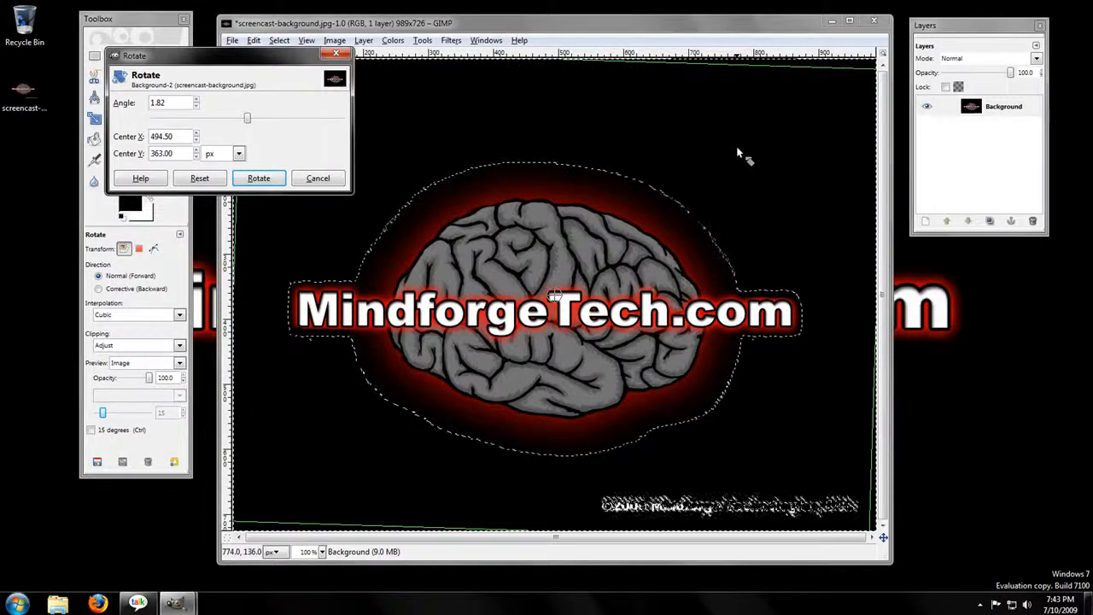
drag(827, 145, 722, 333)
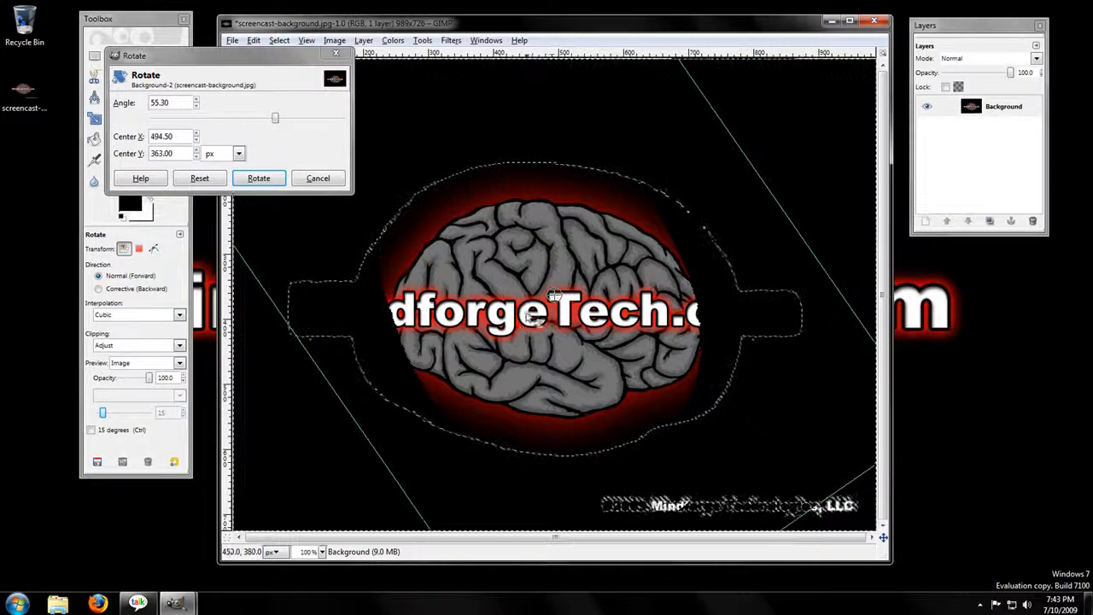
click(259, 178)
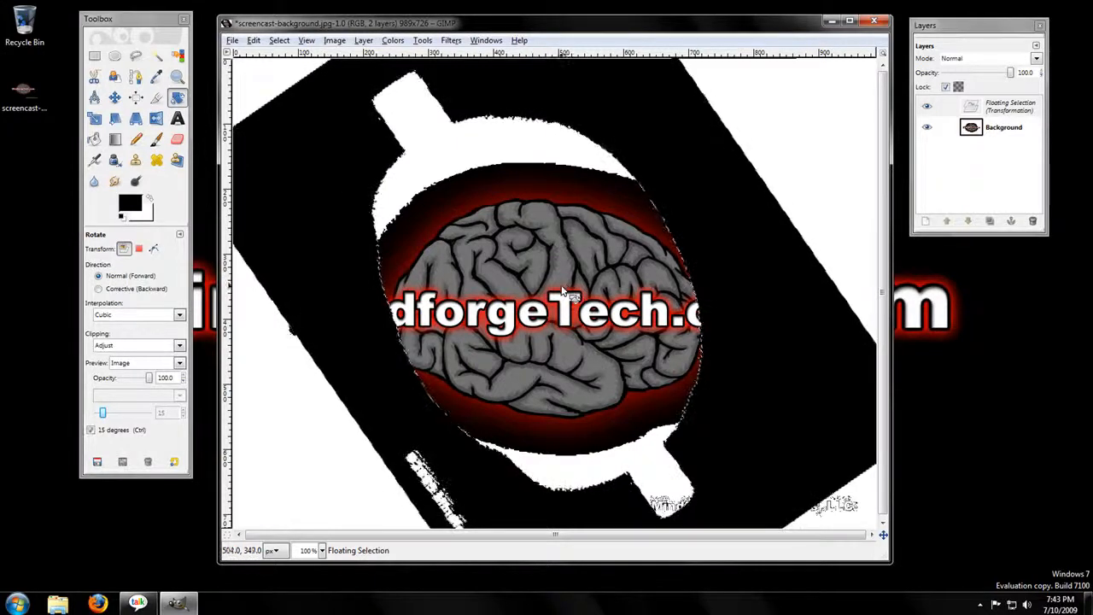
key(ctrl+z)
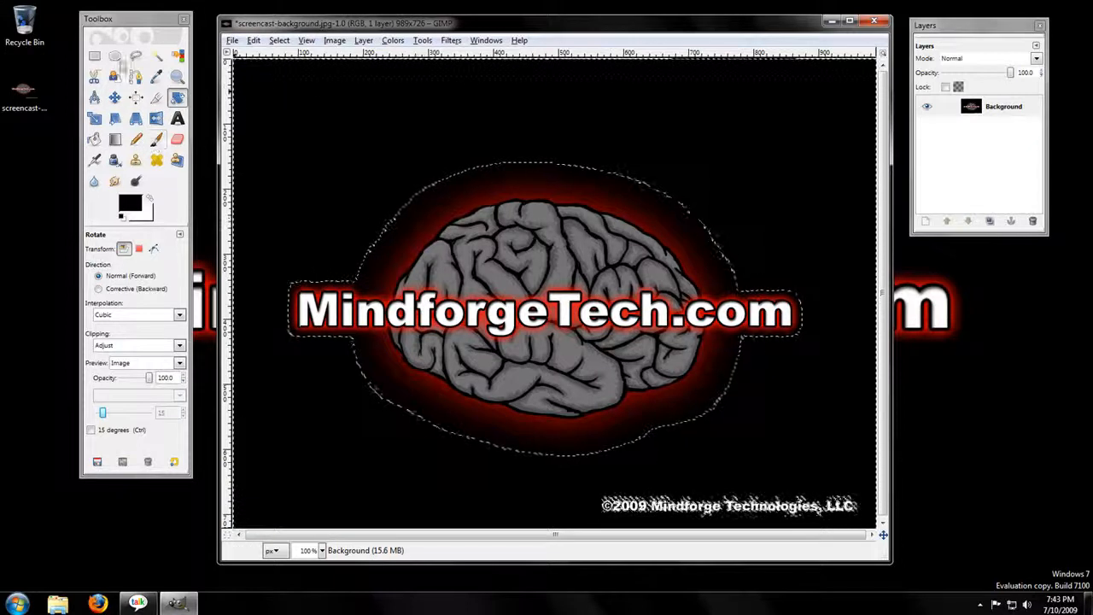
Replace the selection with a rectangular one about 599 × 280 px across the middle of the brain and its lettering.
click(94, 56)
key(ctrl+a)
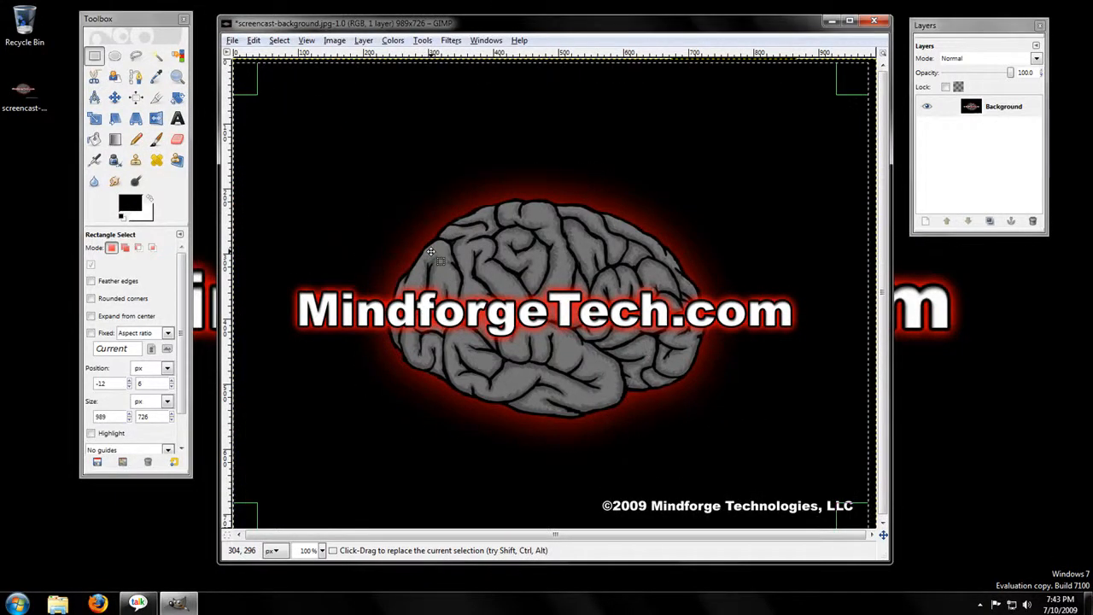
drag(381, 228, 771, 409)
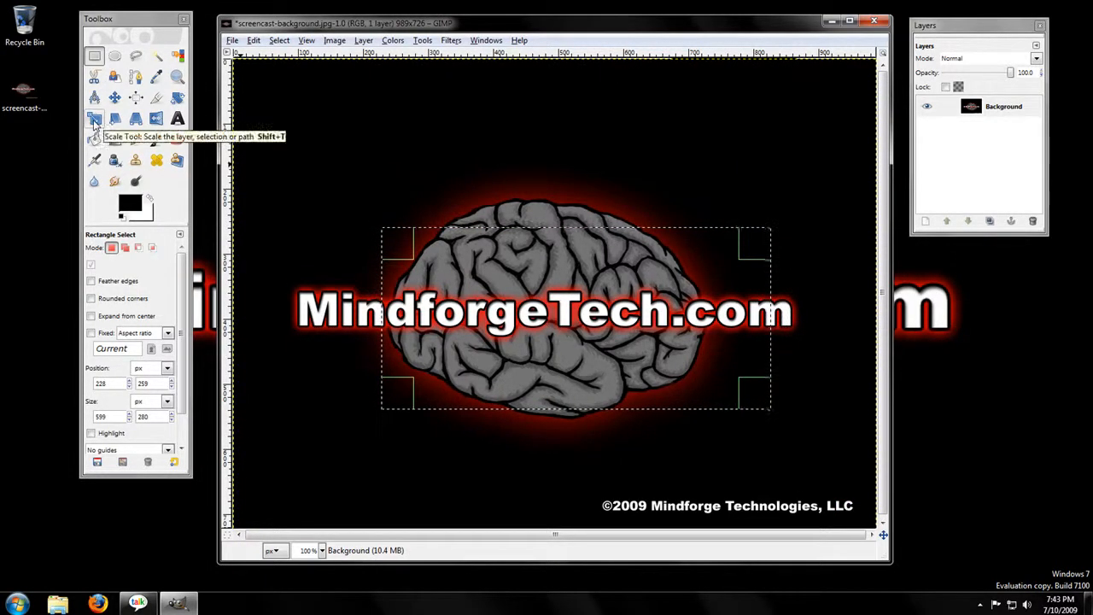
Scale the rectangular selection's contents down to about 486 × 220 pixels, and undo the scaling.
click(94, 120)
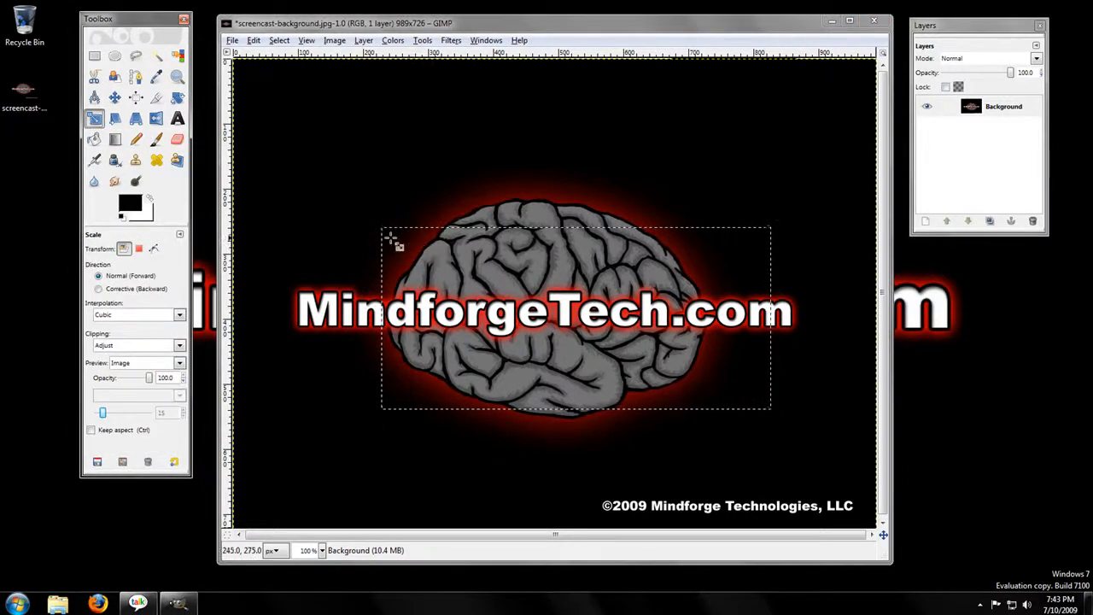
drag(391, 241, 427, 252)
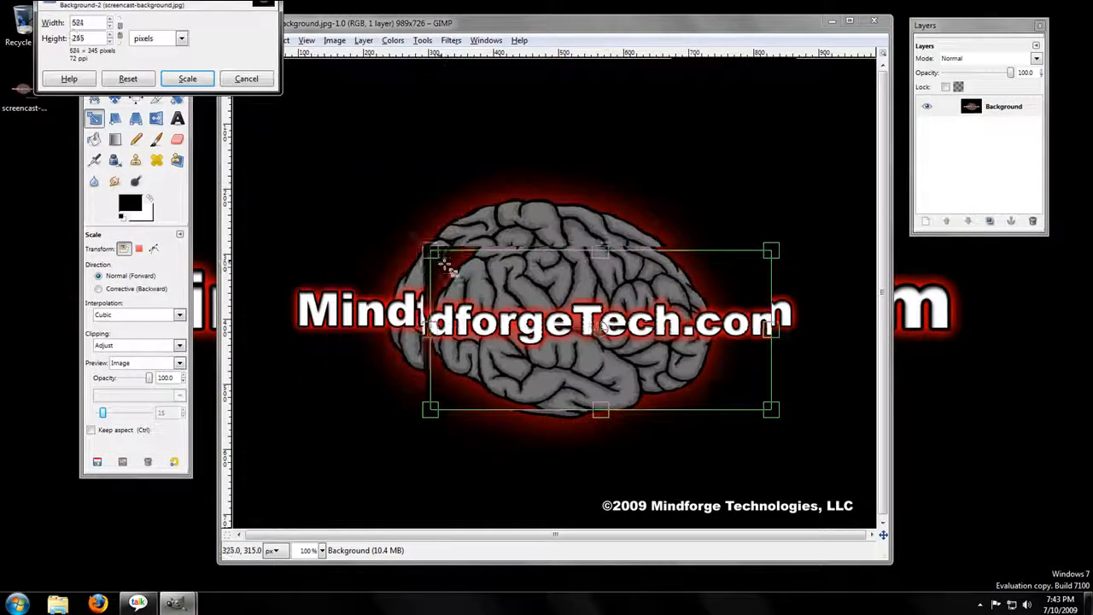
drag(355, 208, 461, 275)
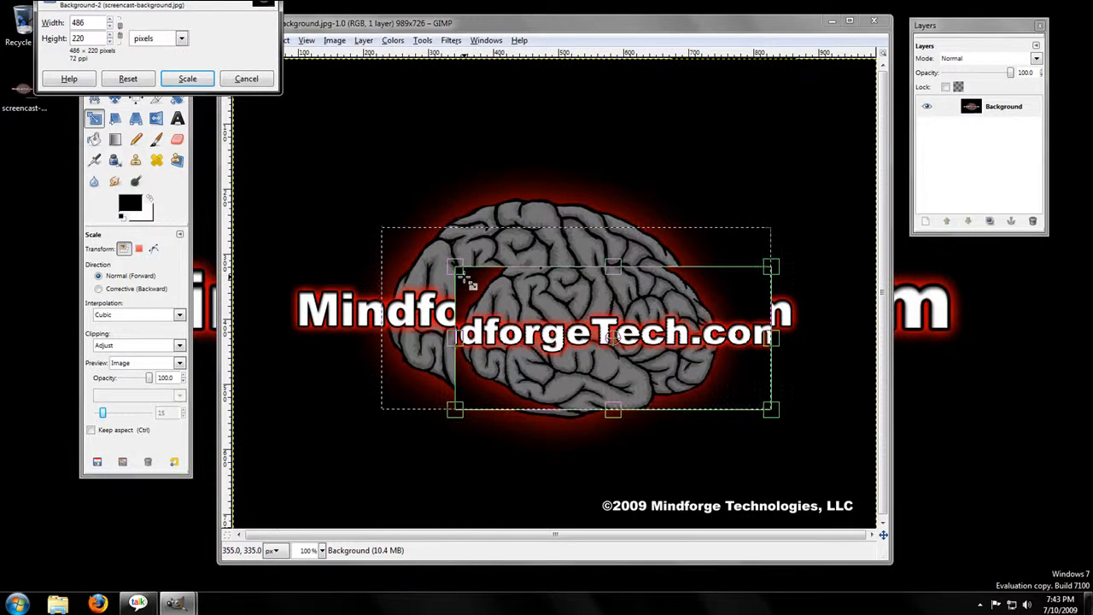
click(192, 81)
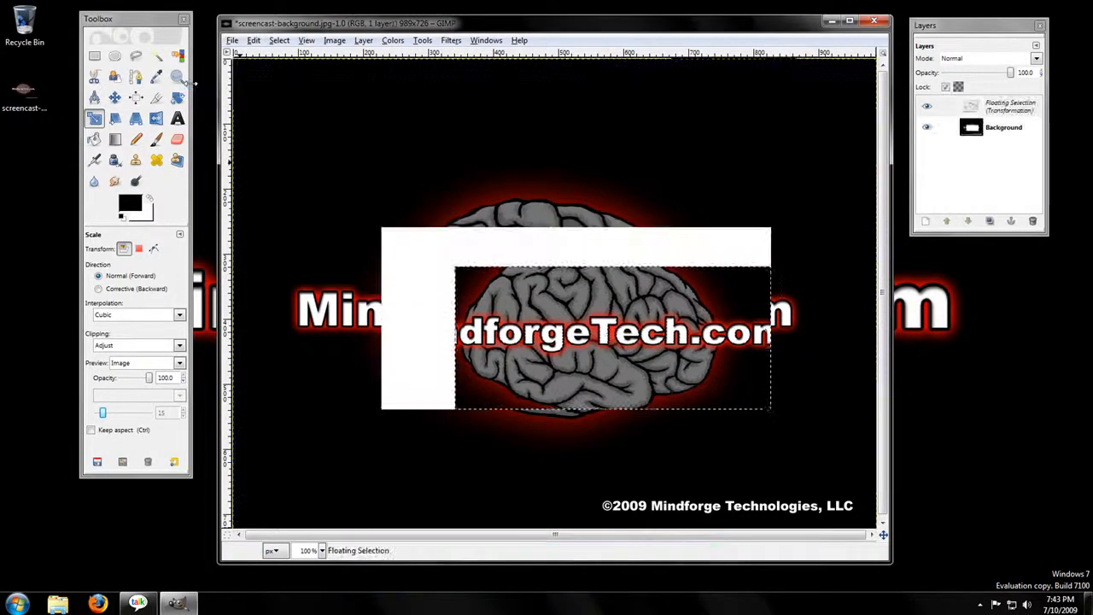
key(ctrl+z)
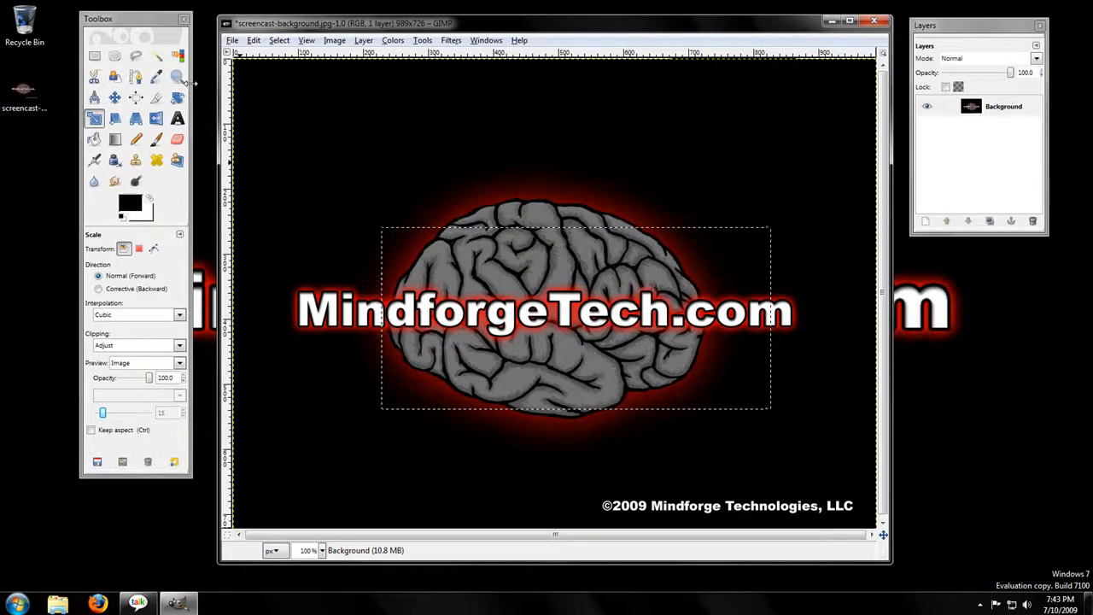
Shear the rectangular selection's contents by an X magnitude of about 243, and undo the shear.
click(115, 119)
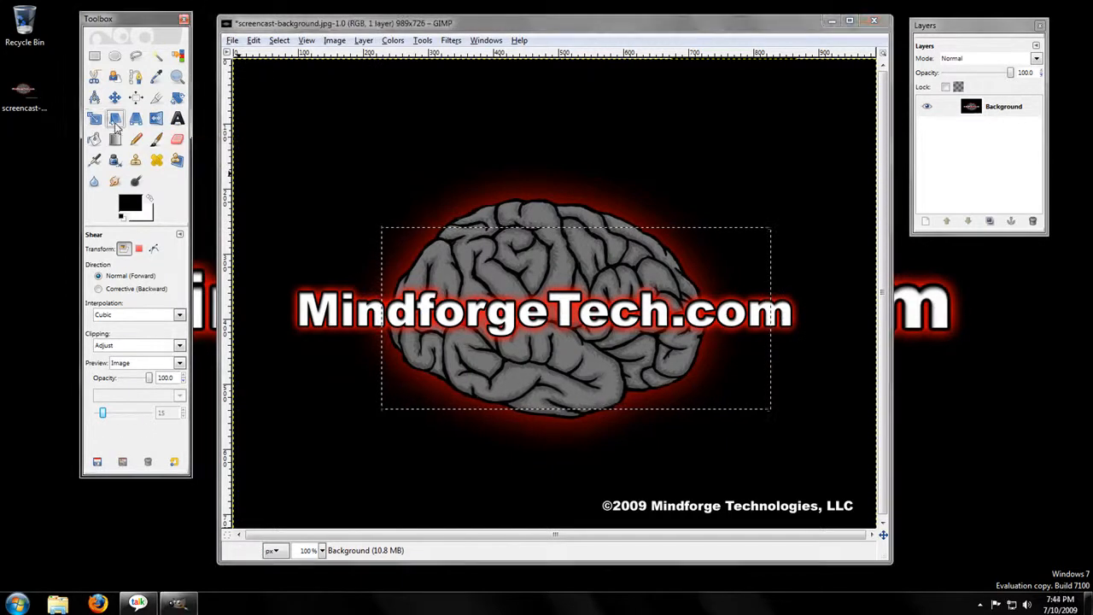
click(483, 254)
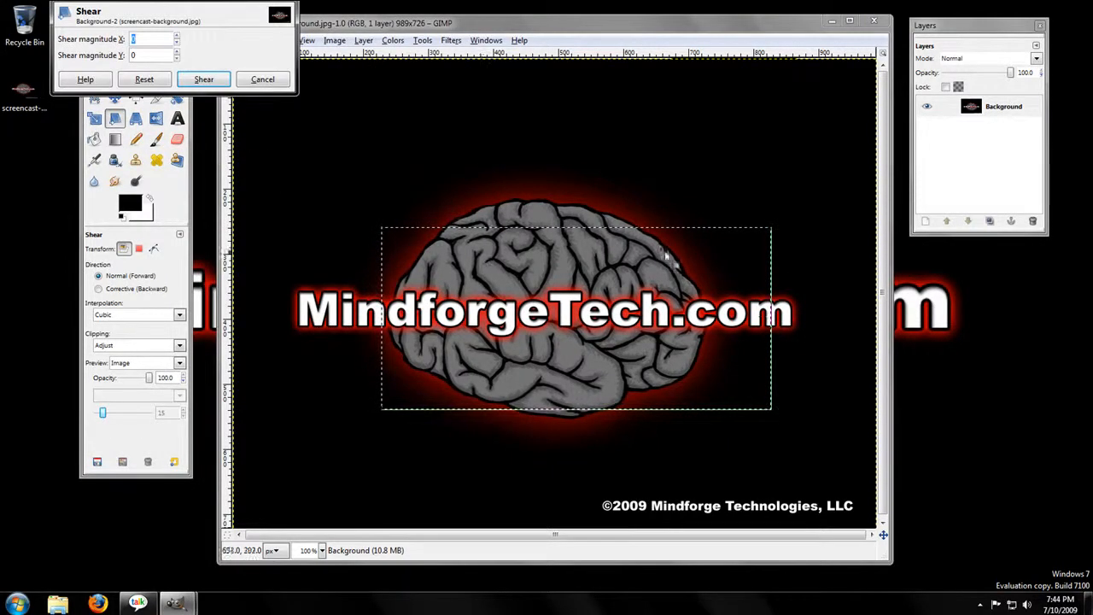
drag(639, 245, 473, 281)
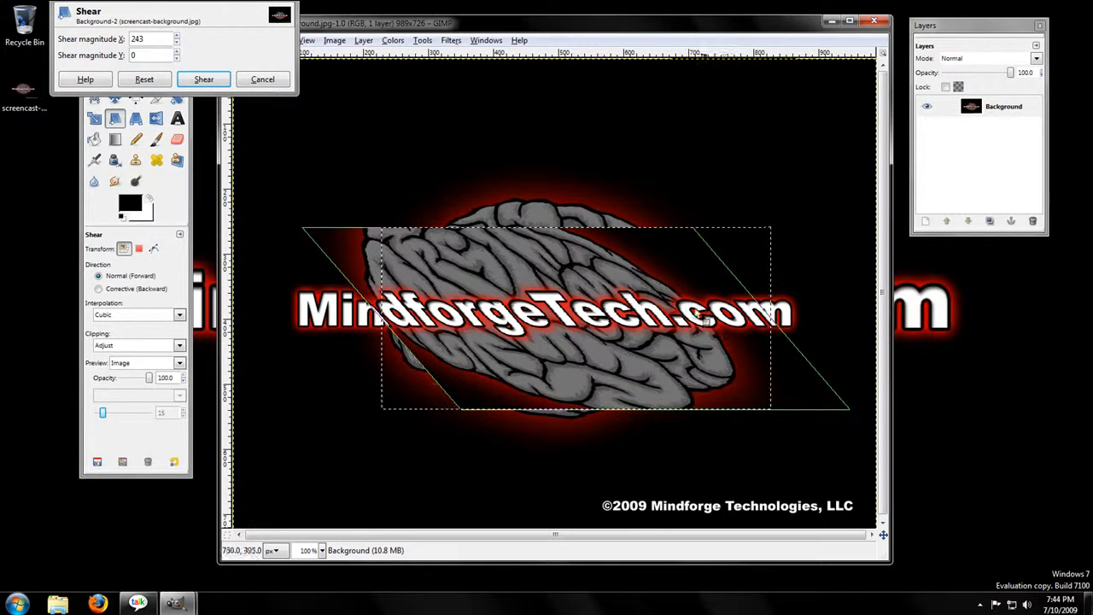
click(204, 79)
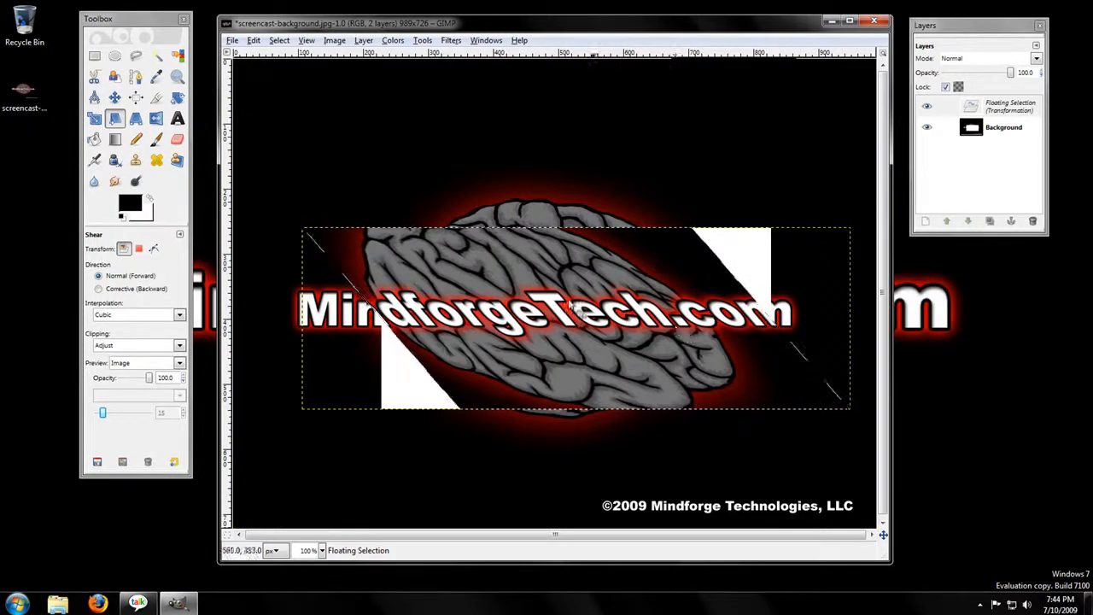
key(ctrl+z)
Apply a Perspective transform that shapes the selected area into a trapezoid with a narrow upper edge and wide base, and undo it.
click(135, 119)
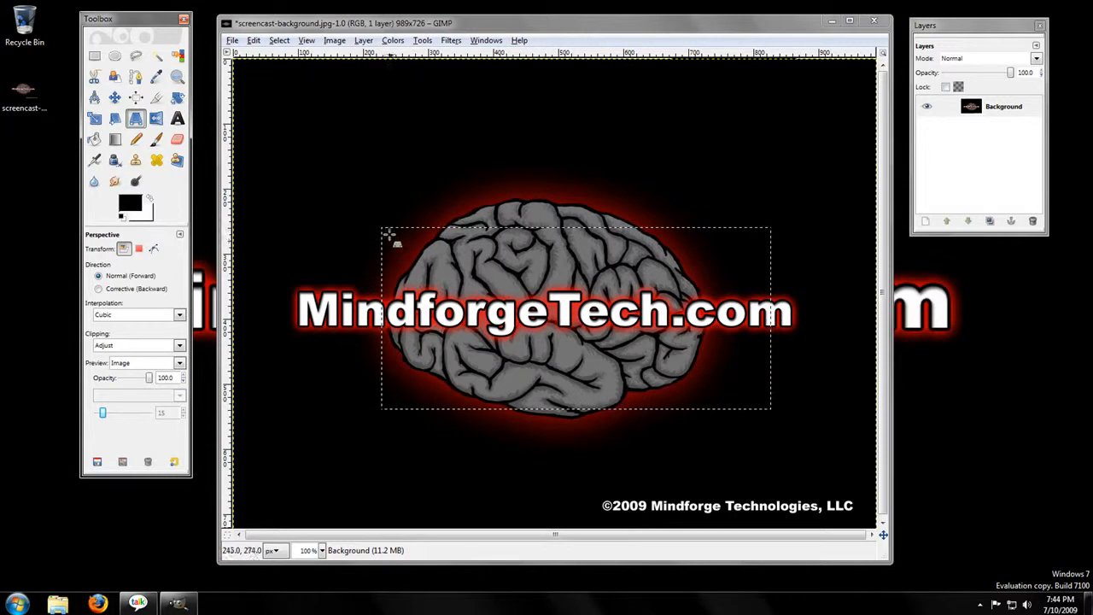
click(384, 230)
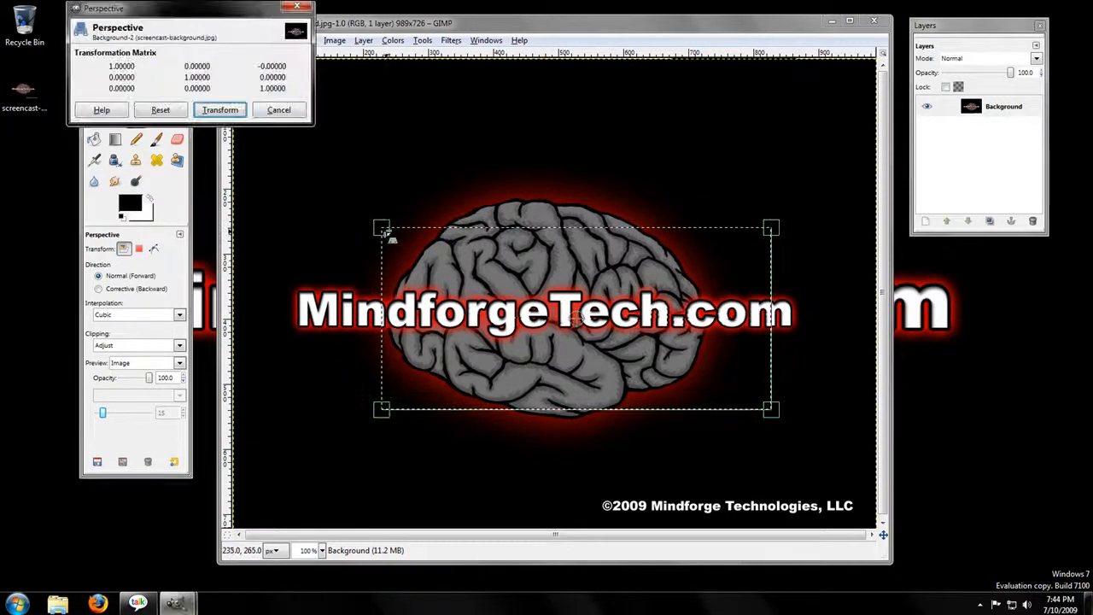
drag(384, 231, 422, 178)
drag(772, 228, 775, 197)
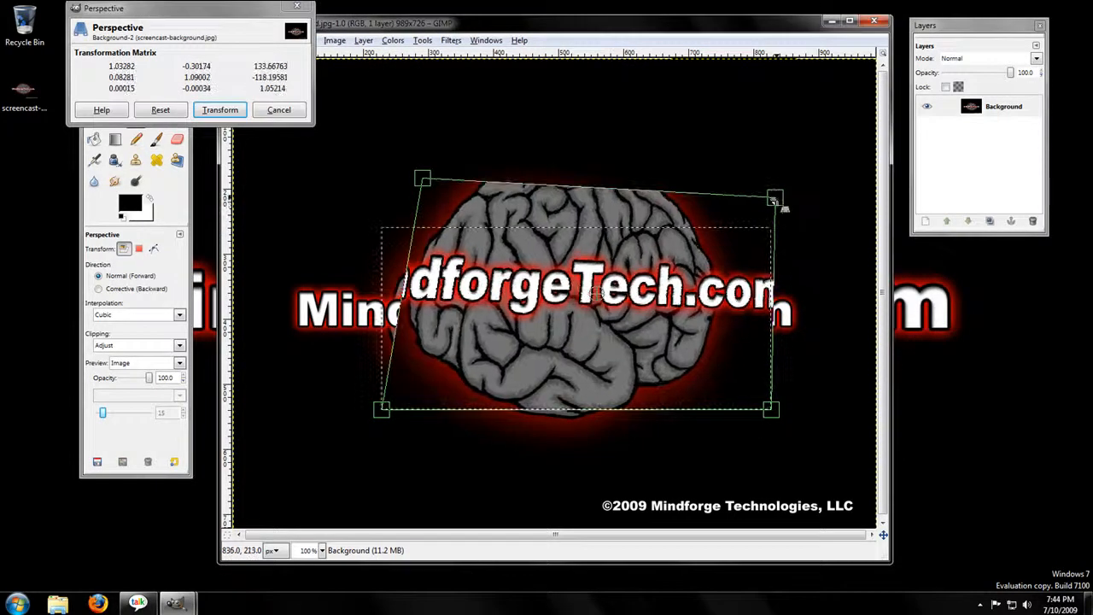
drag(359, 413, 292, 411)
drag(803, 416, 859, 407)
drag(768, 197, 696, 185)
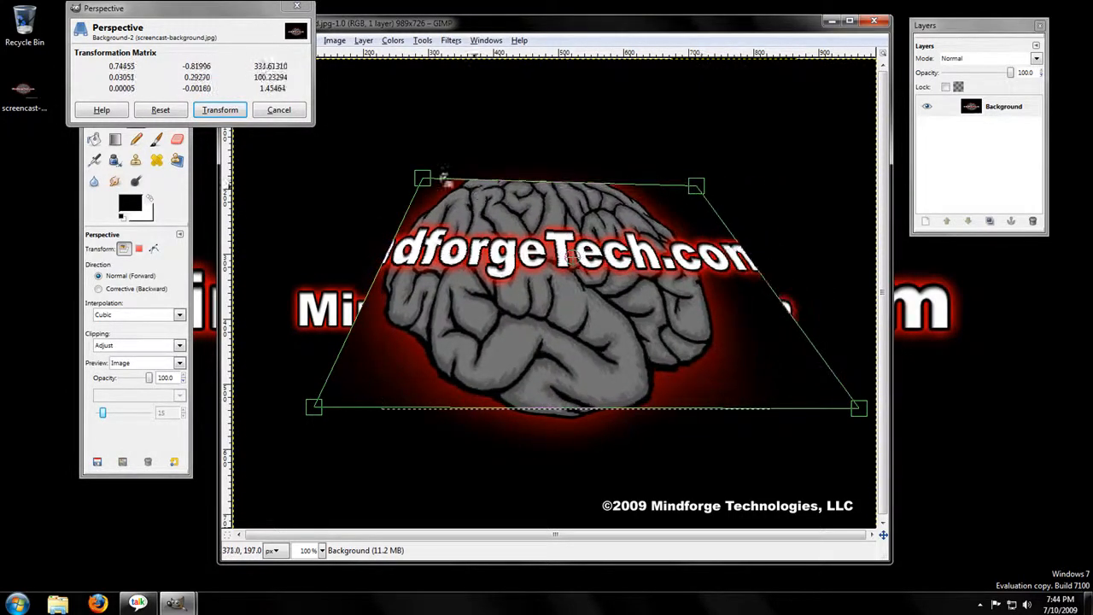
drag(443, 177, 435, 222)
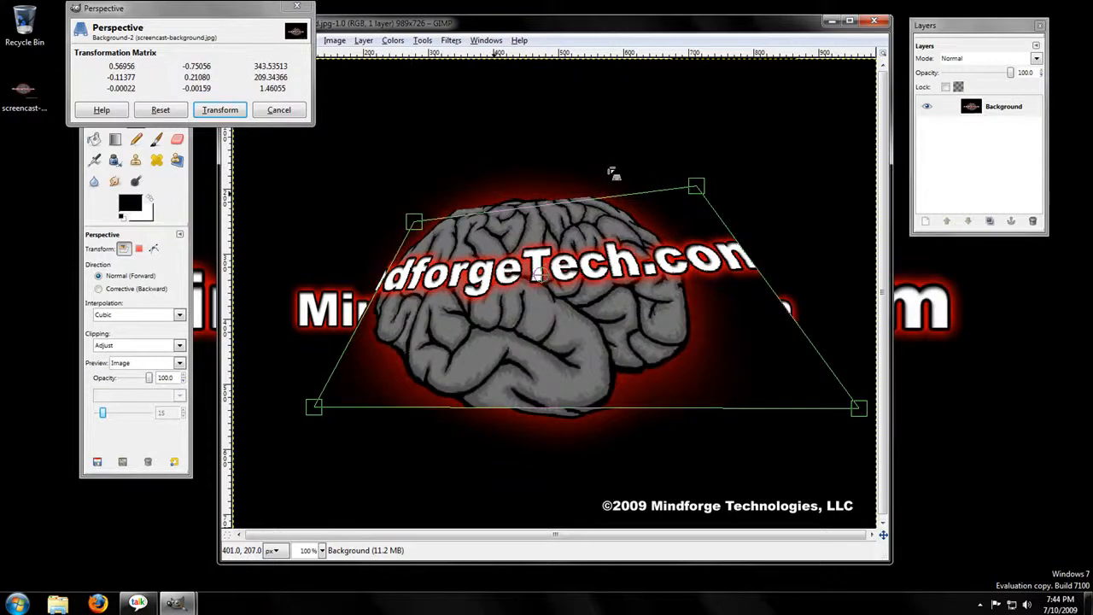
drag(696, 185, 698, 220)
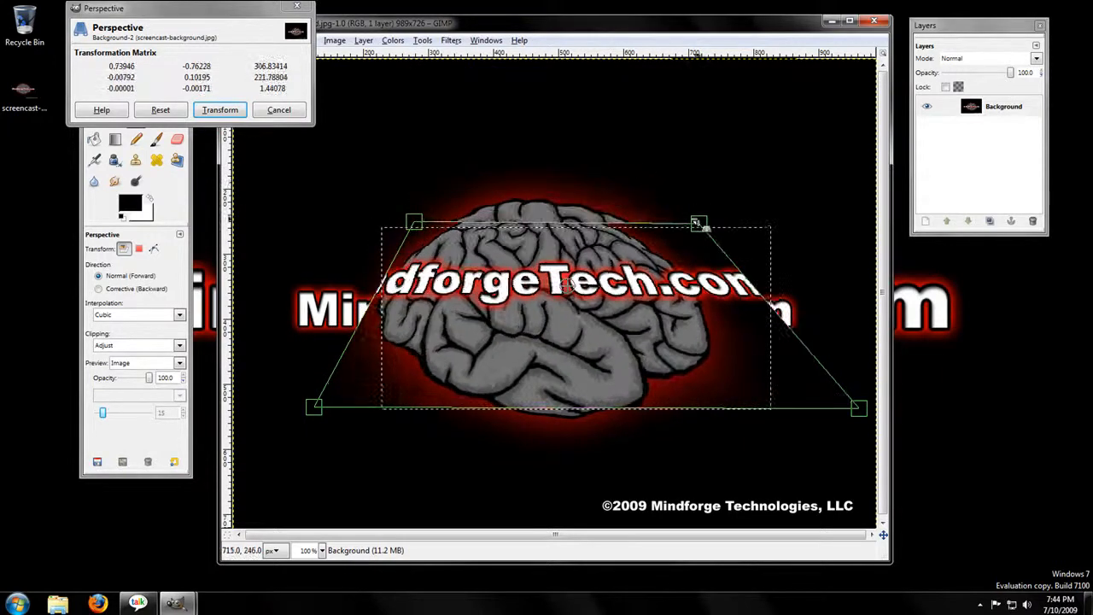
key(Return)
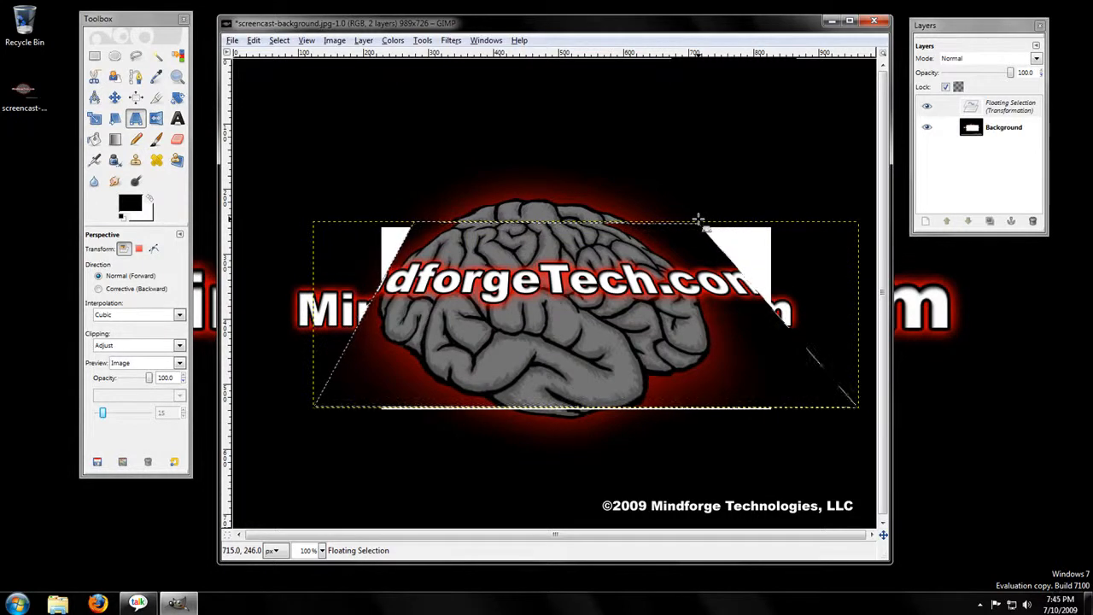
key(ctrl+z)
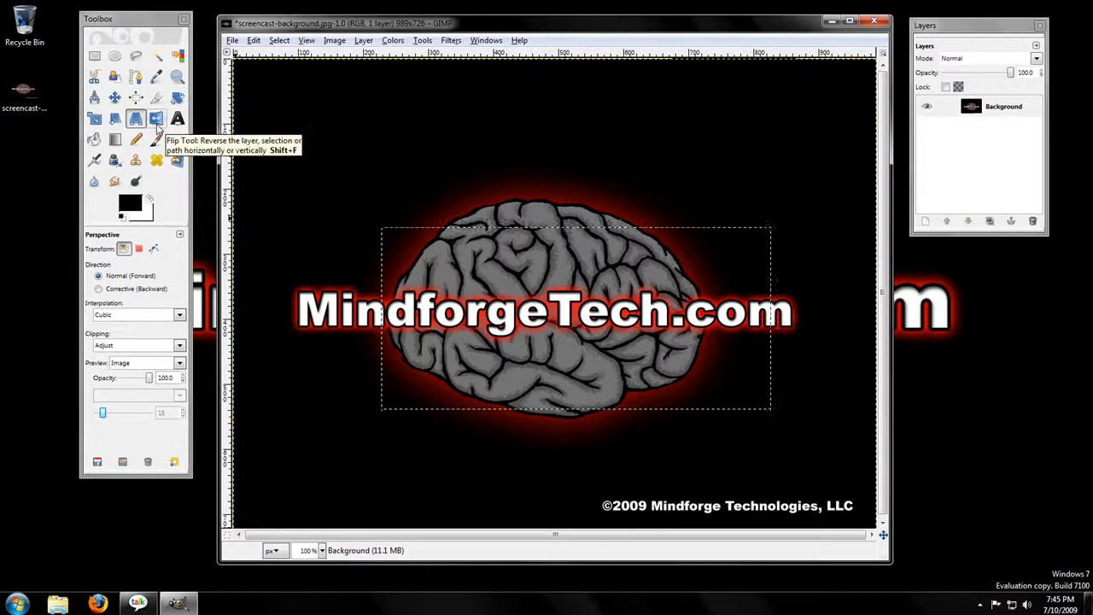
Flip the selected area horizontally with the Flip tool, and flip it back.
click(158, 124)
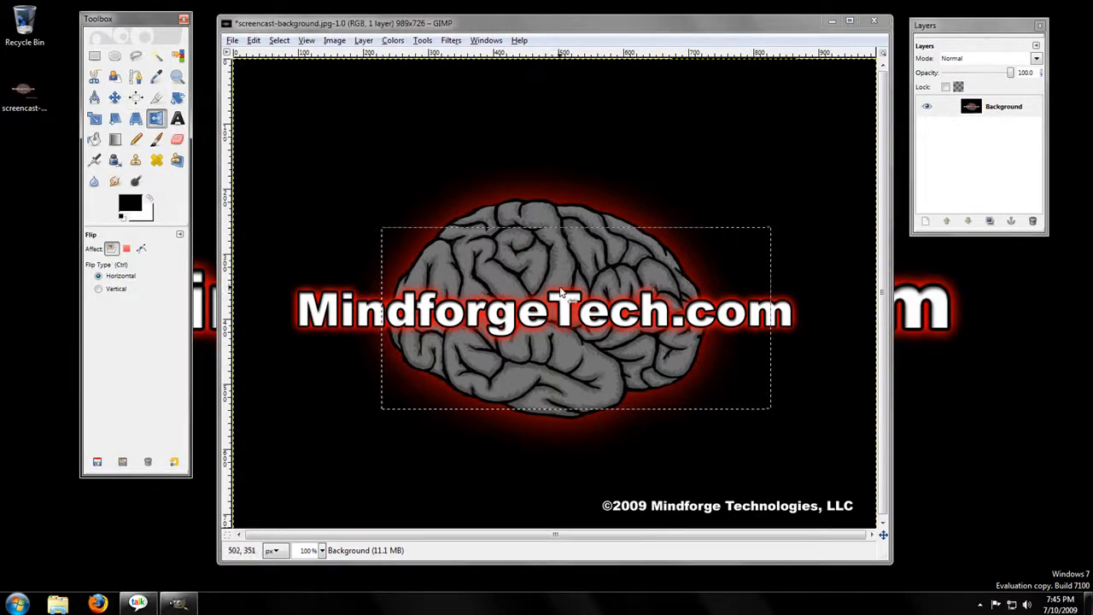
click(560, 292)
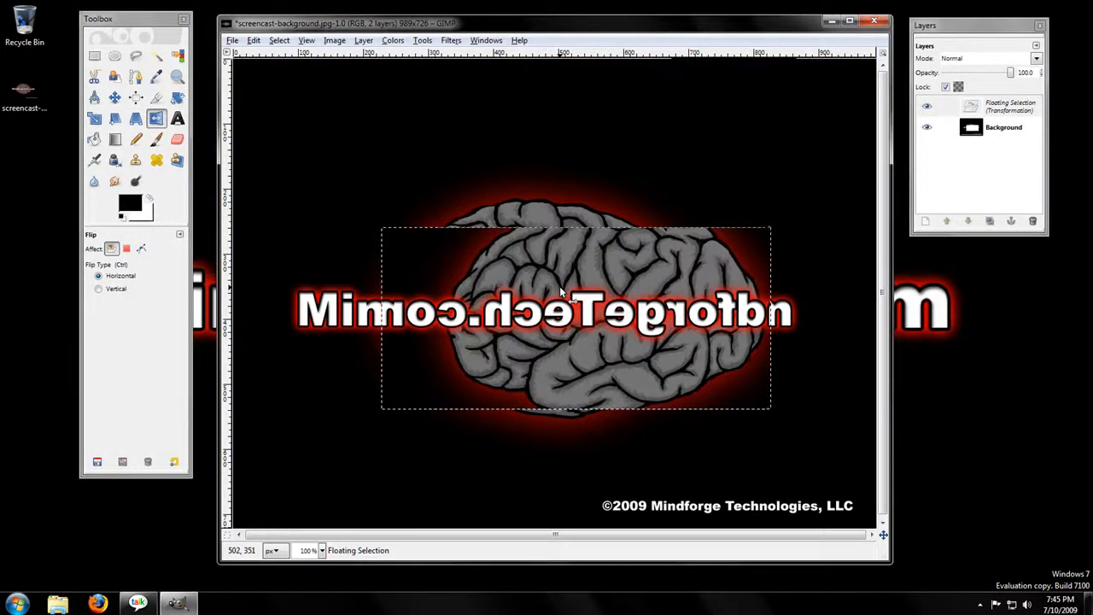
click(560, 286)
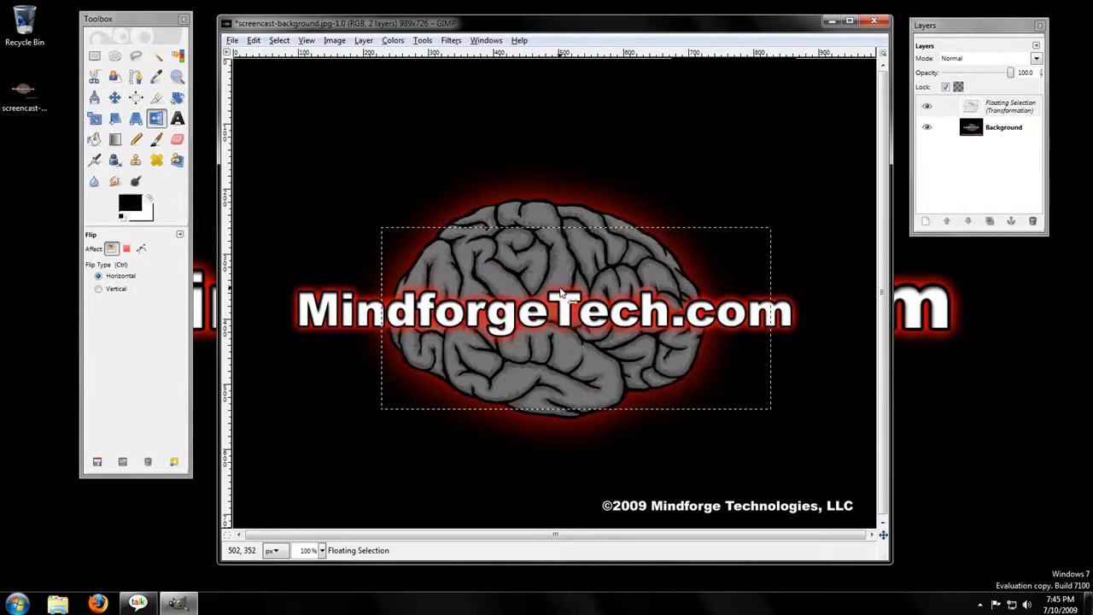
Try to select the entire image and dismiss the selection.
click(282, 40)
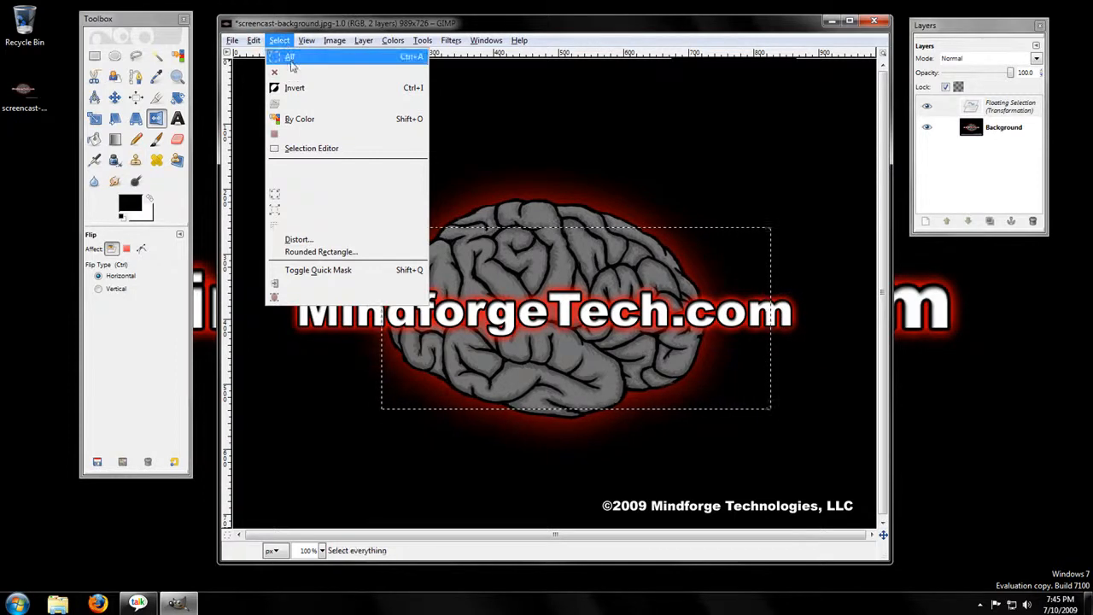
click(291, 60)
click(288, 42)
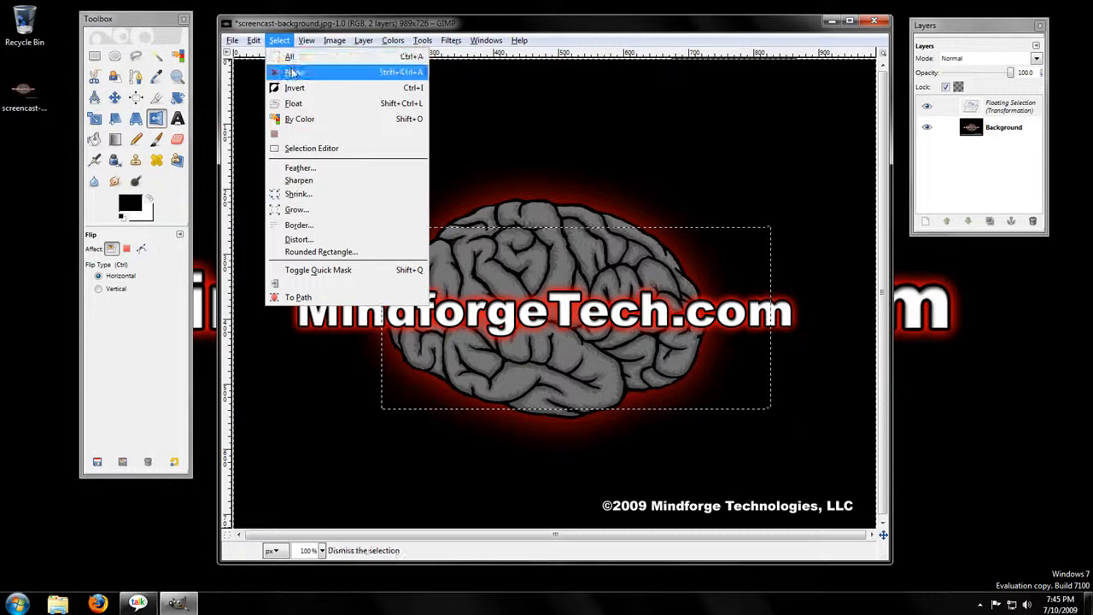
click(294, 72)
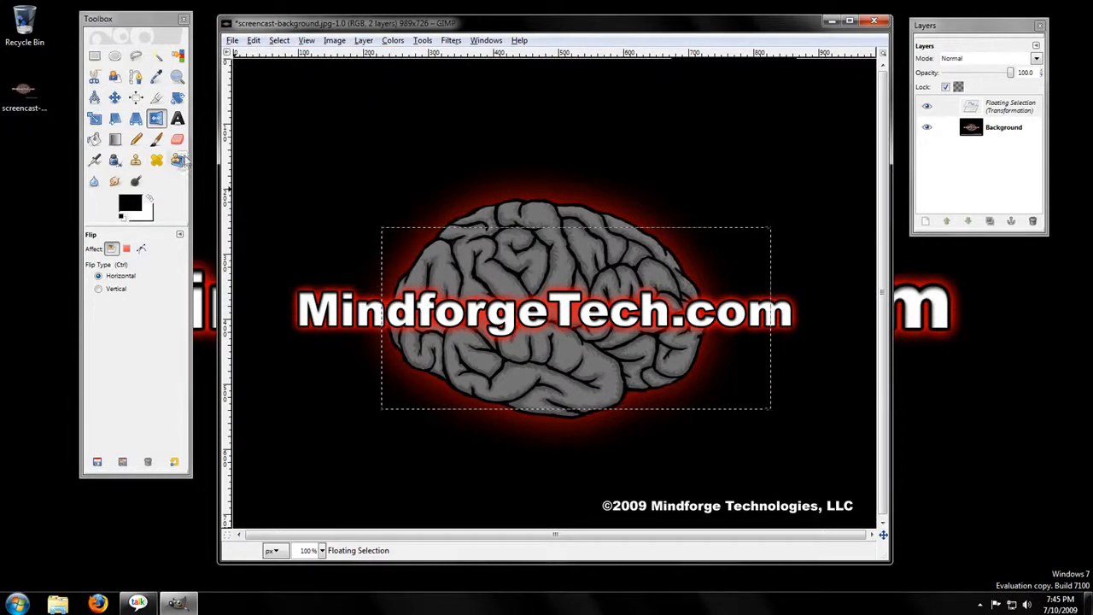
Add the text "hello." in a text box about 366 × 114 px in the black area above the brain.
key(t)
drag(327, 125, 565, 197)
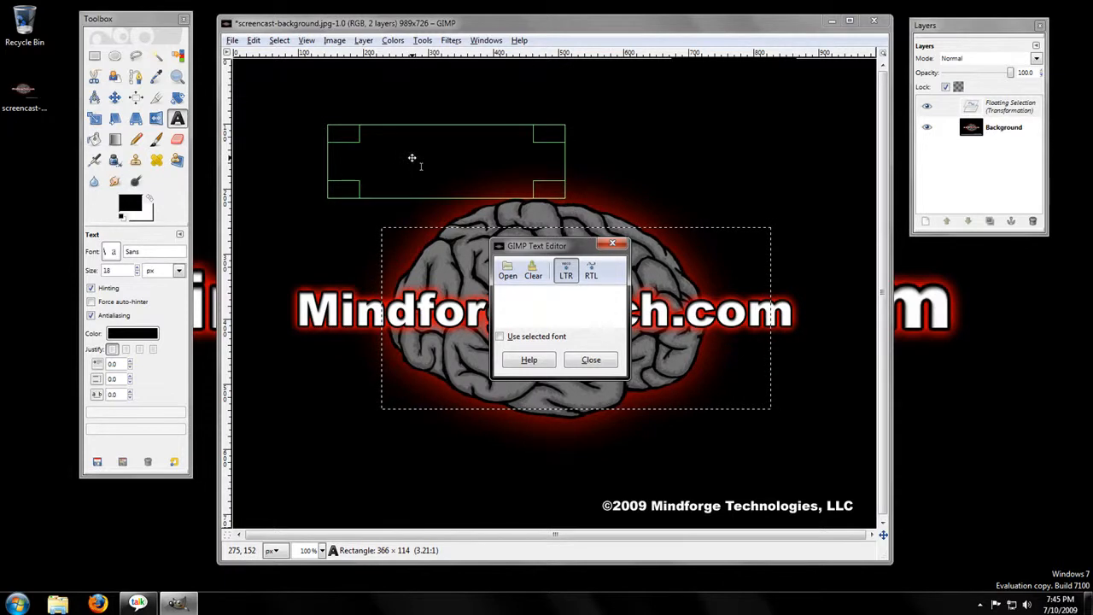
text(hello.)
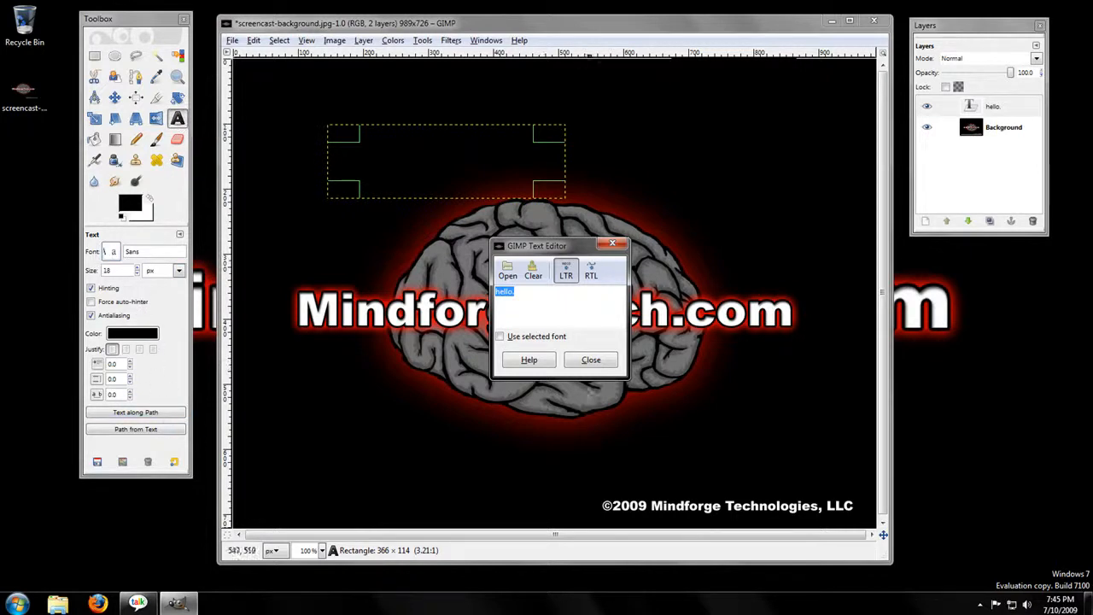
click(591, 359)
Switch to the Bucket Fill tool.
click(93, 138)
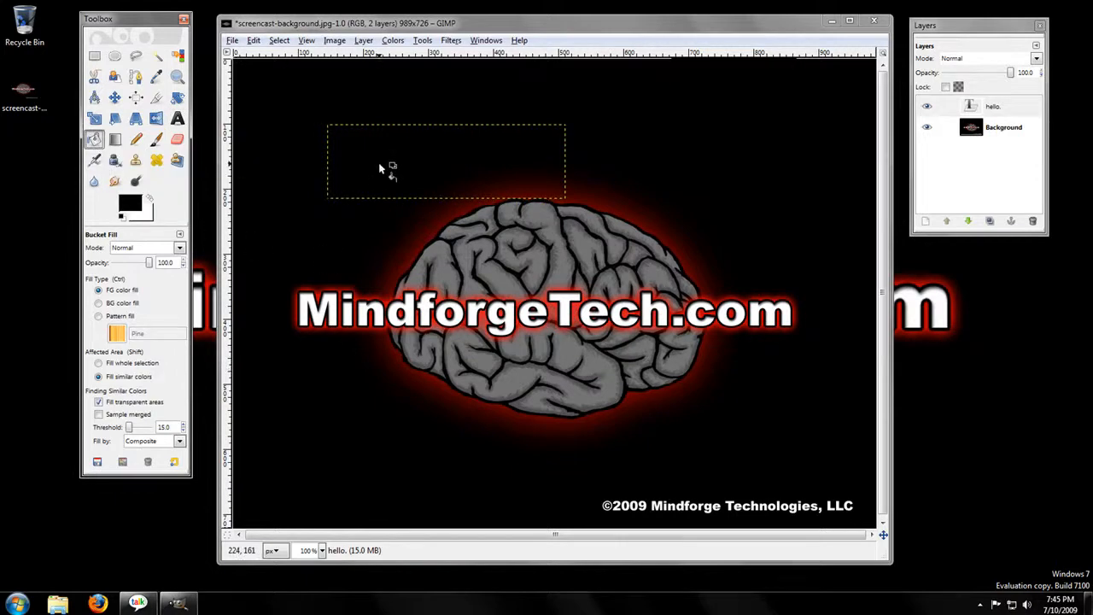